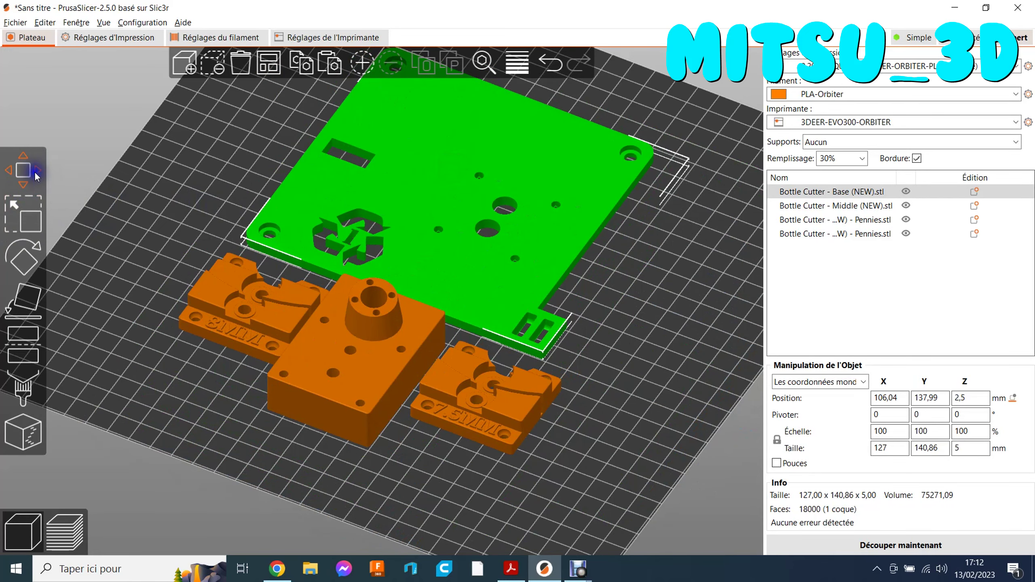
# - Move the base plate along the Y axis to about 144.38 mm and undo the move
pyautogui.click(23, 170)
pyautogui.moveTo(661, 280); pyautogui.dragTo(654, 236)
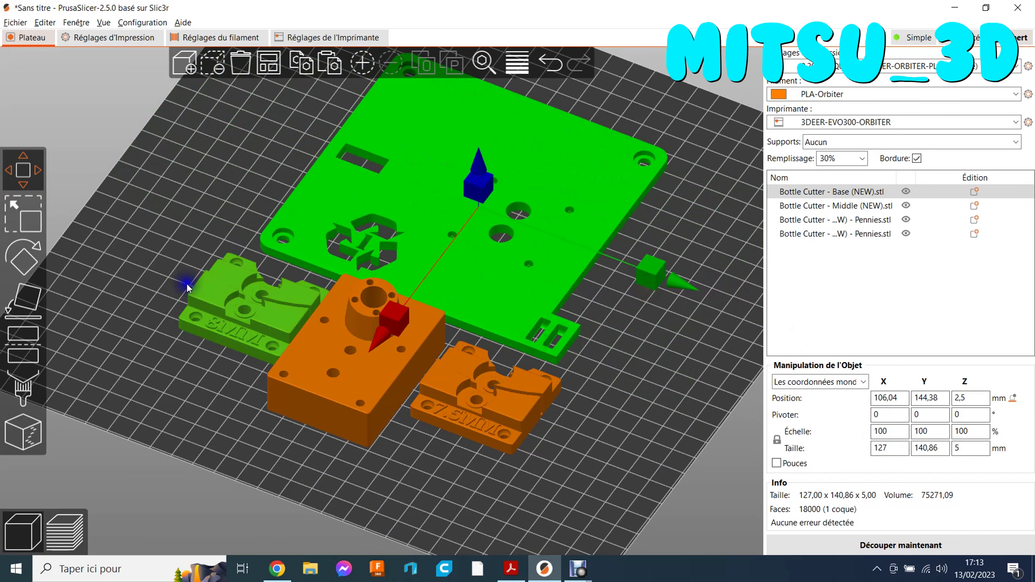
pyautogui.click(550, 65)
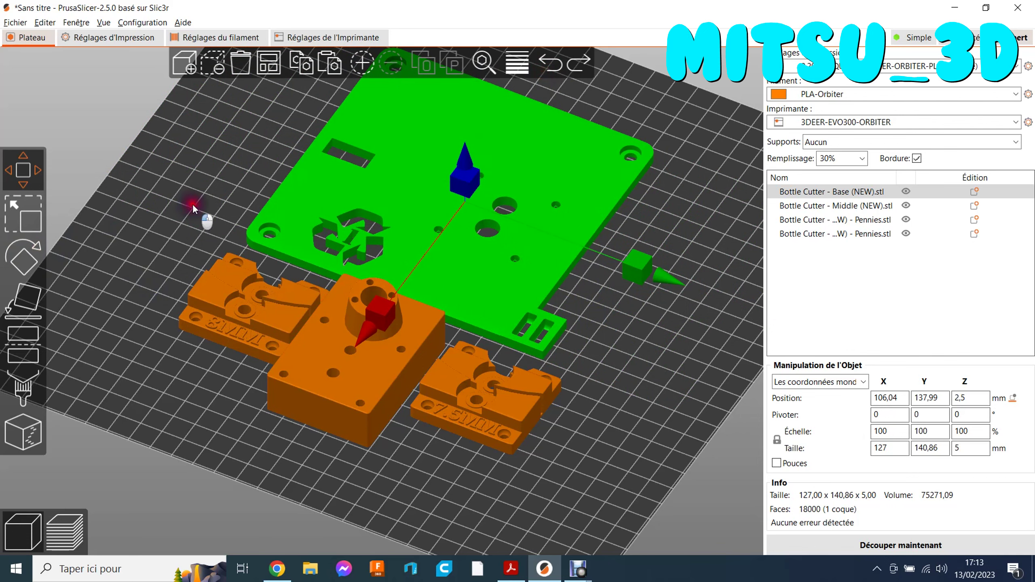
pyautogui.click(197, 220)
# - Scale the base plate uniformly to about 151 % and reset its scale to 100 %
pyautogui.click(394, 211)
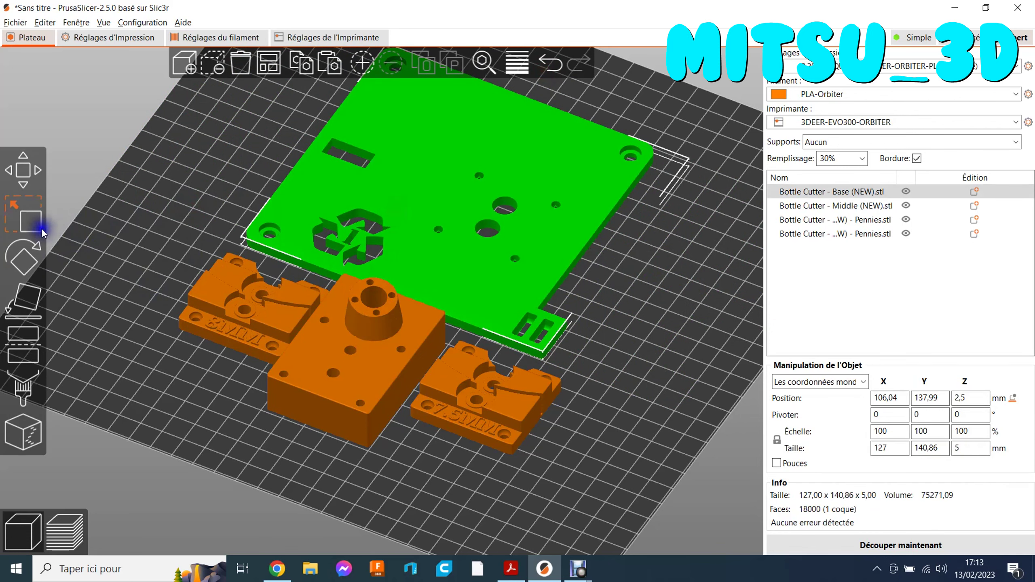
pyautogui.click(32, 214)
pyautogui.moveTo(549, 368); pyautogui.dragTo(606, 530)
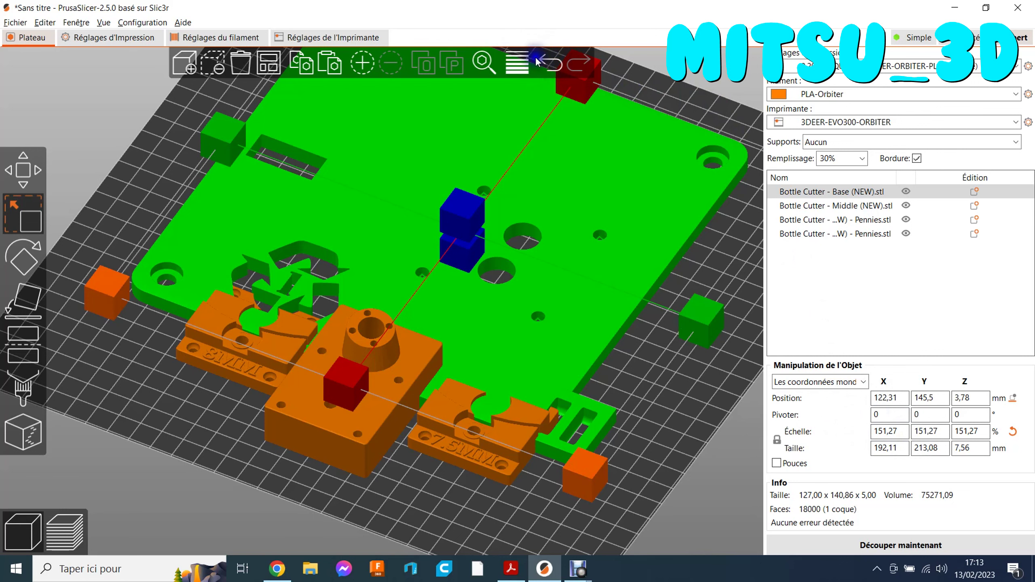
pyautogui.click(1013, 431)
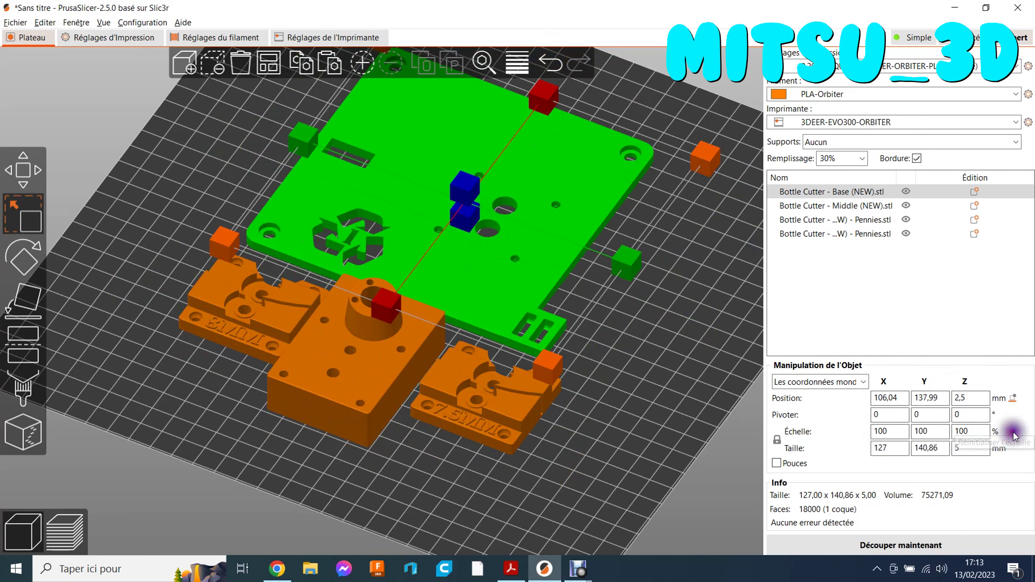
pyautogui.click(672, 366)
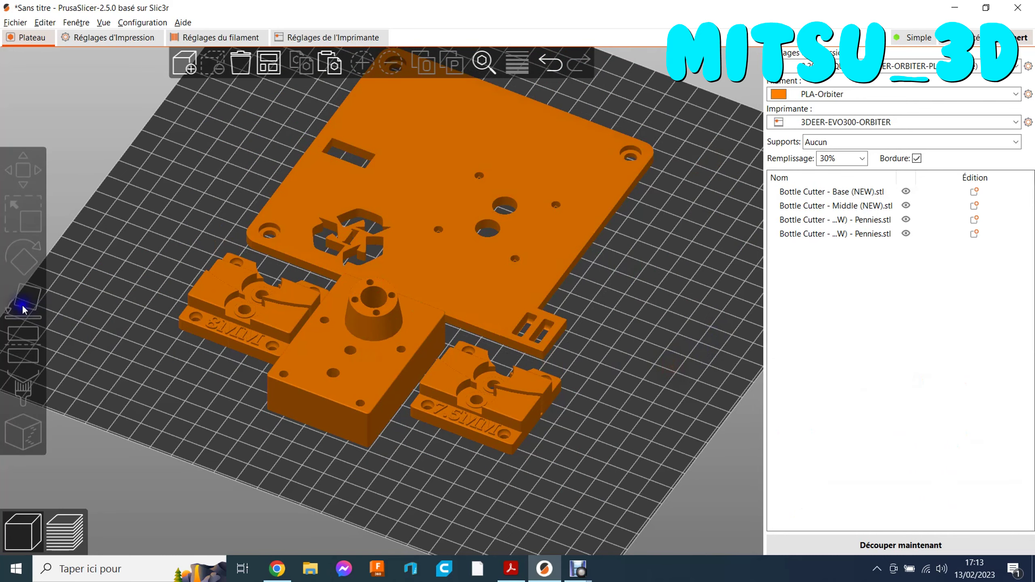
# - Rotate the base plate freehand about the vertical Z axis and reset its rotation
pyautogui.click(328, 232)
pyautogui.click(23, 261)
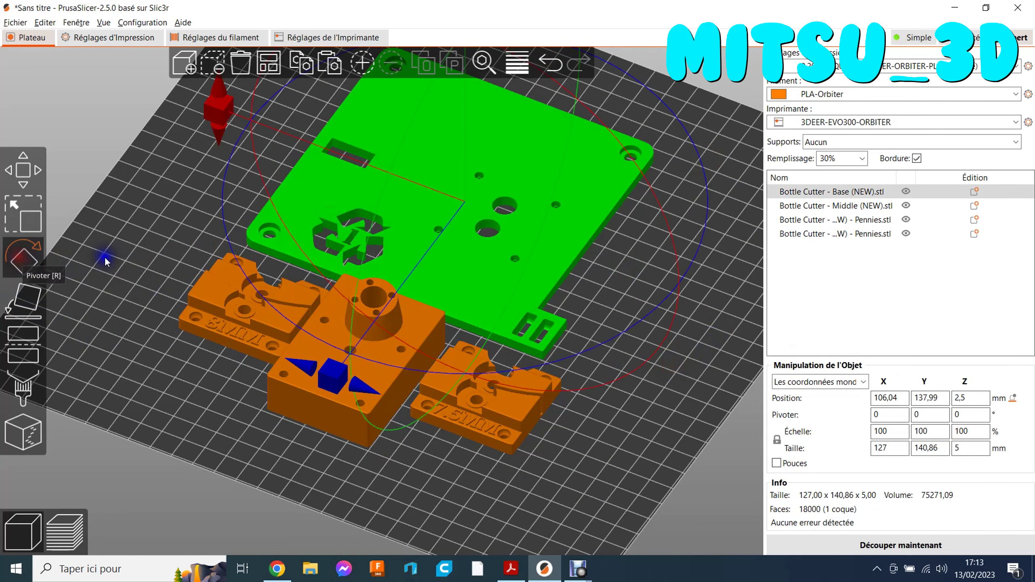
pyautogui.scroll(-1, 561, 488)
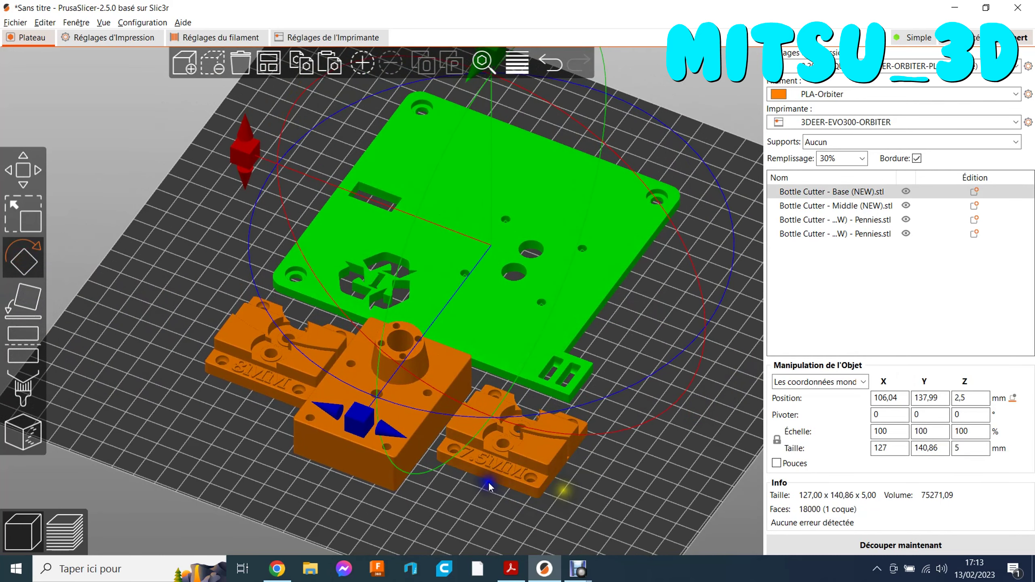
pyautogui.moveTo(392, 437); pyautogui.dragTo(468, 437)
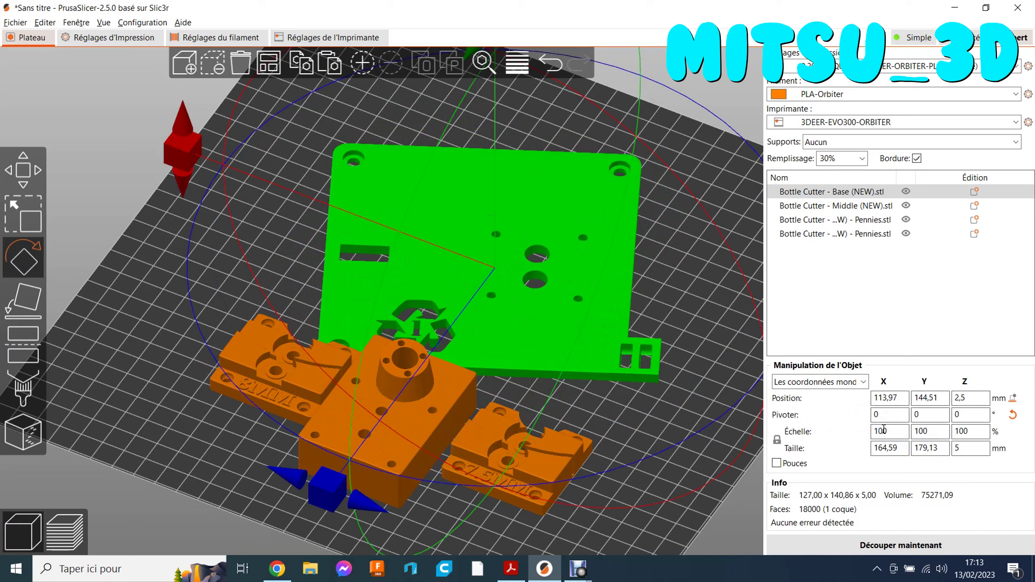
pyautogui.click(920, 415)
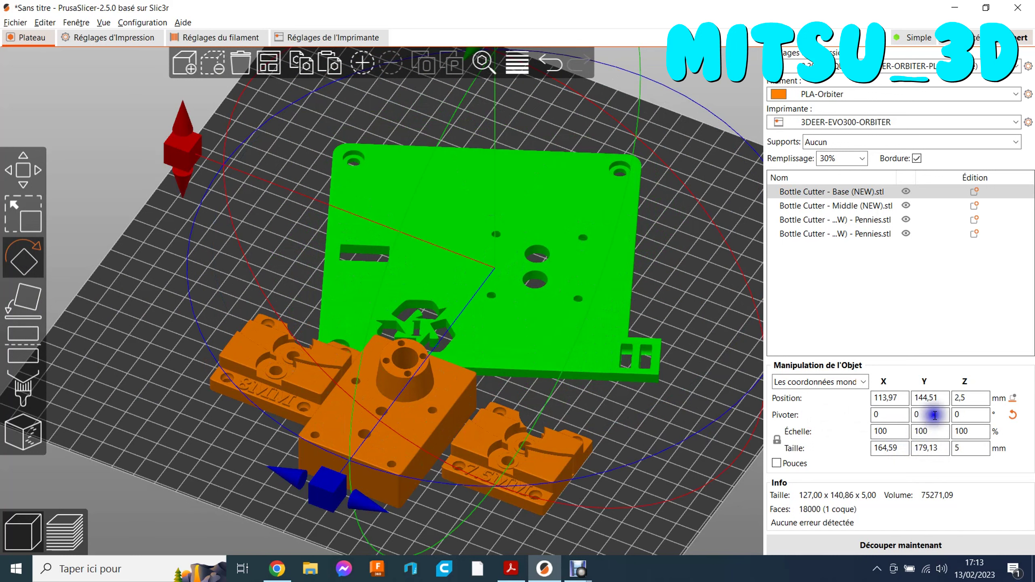
pyautogui.click(1014, 415)
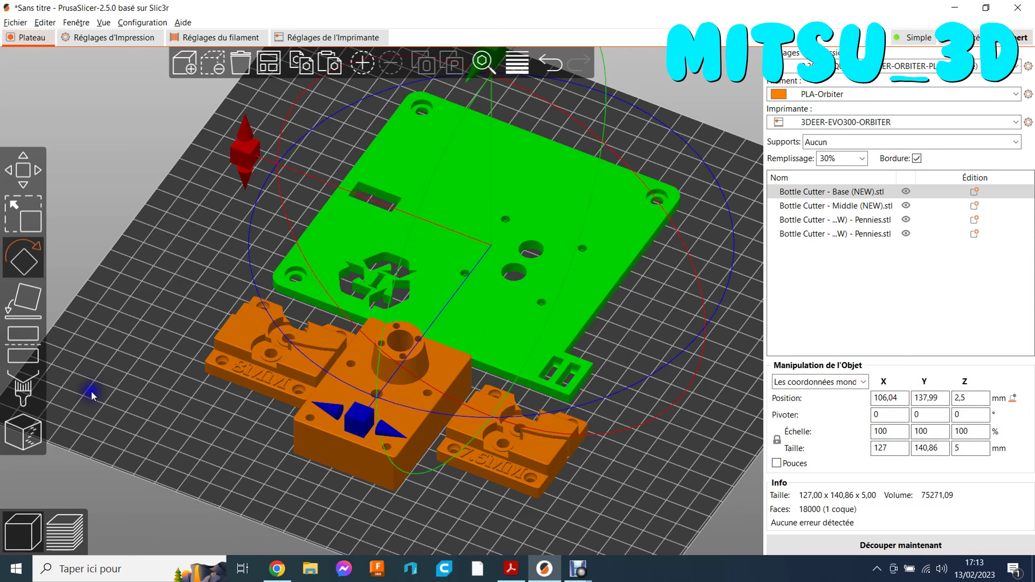
pyautogui.click(522, 509)
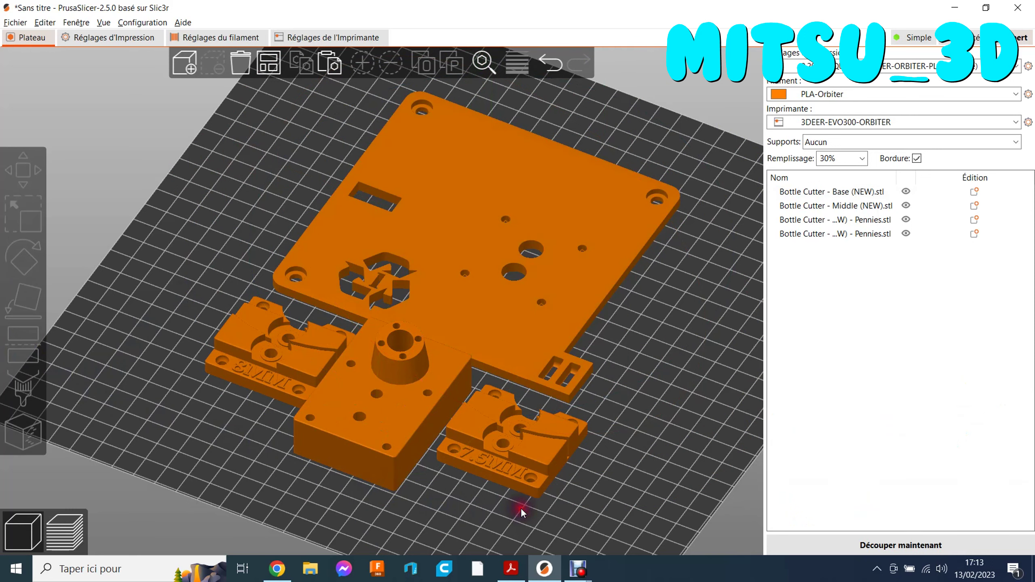
# - Lay the middle block on its short end face and return it to its flat bottom face
pyautogui.click(381, 429)
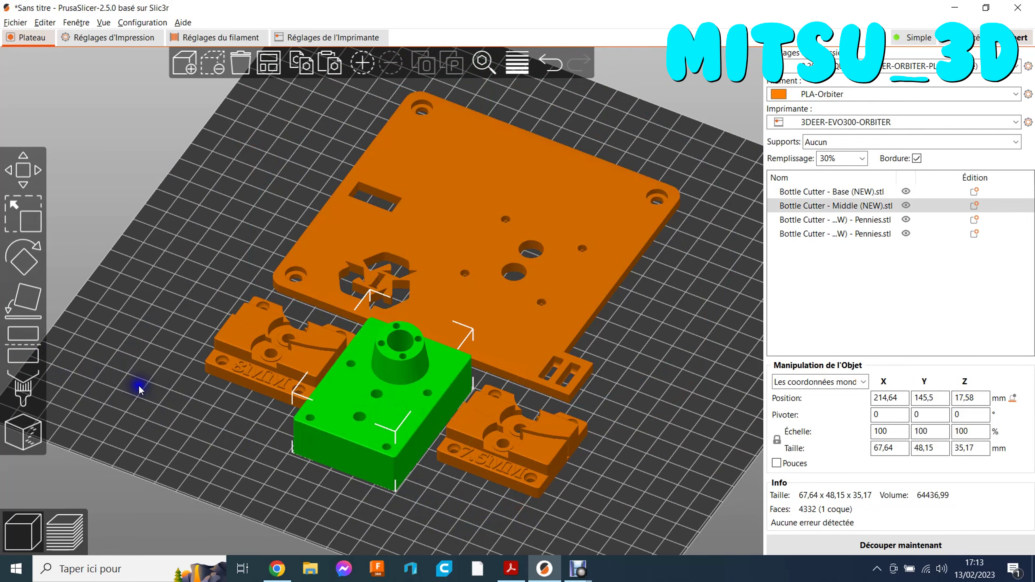
pyautogui.moveTo(204, 439); pyautogui.dragTo(269, 367)
pyautogui.click(17, 312)
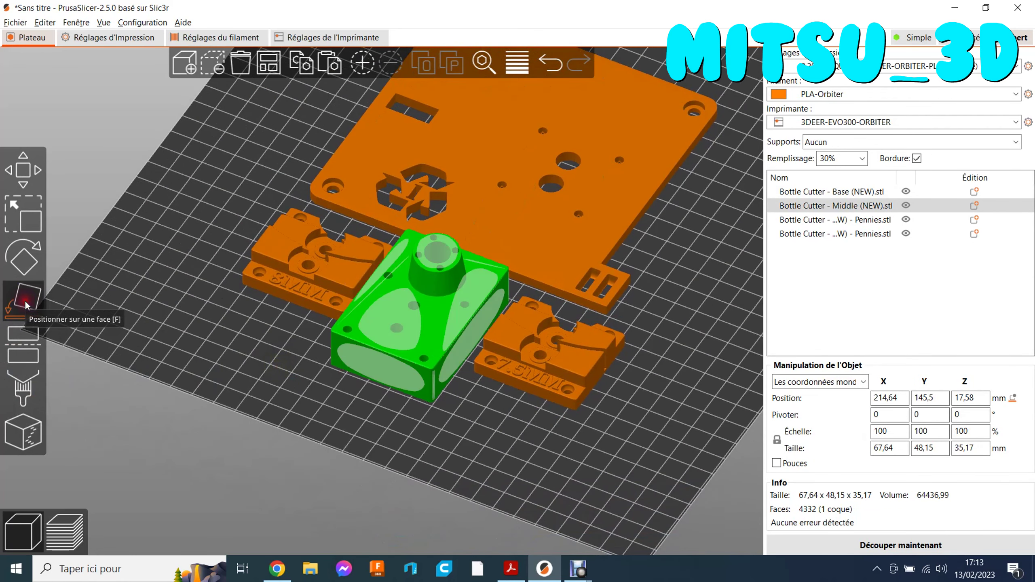
pyautogui.click(383, 370)
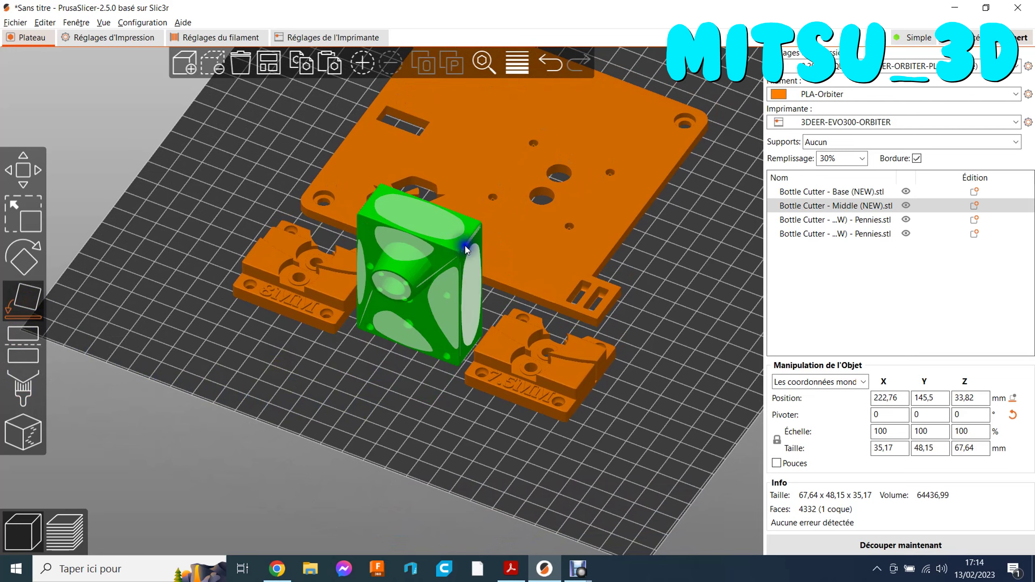
pyautogui.moveTo(626, 417); pyautogui.dragTo(605, 437, button='middle')
pyautogui.moveTo(606, 438); pyautogui.dragTo(518, 417)
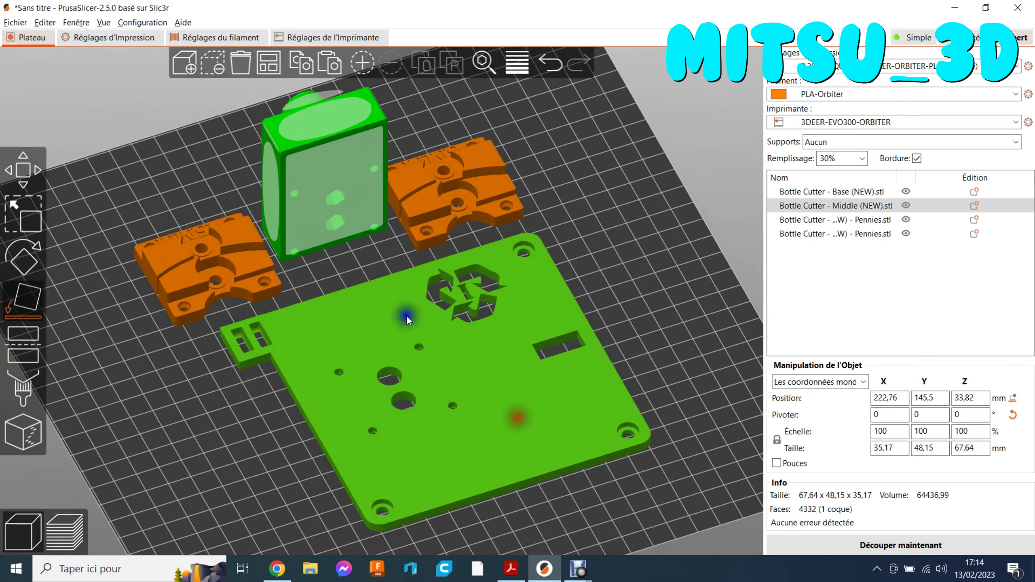
pyautogui.click(335, 168)
pyautogui.click(241, 436)
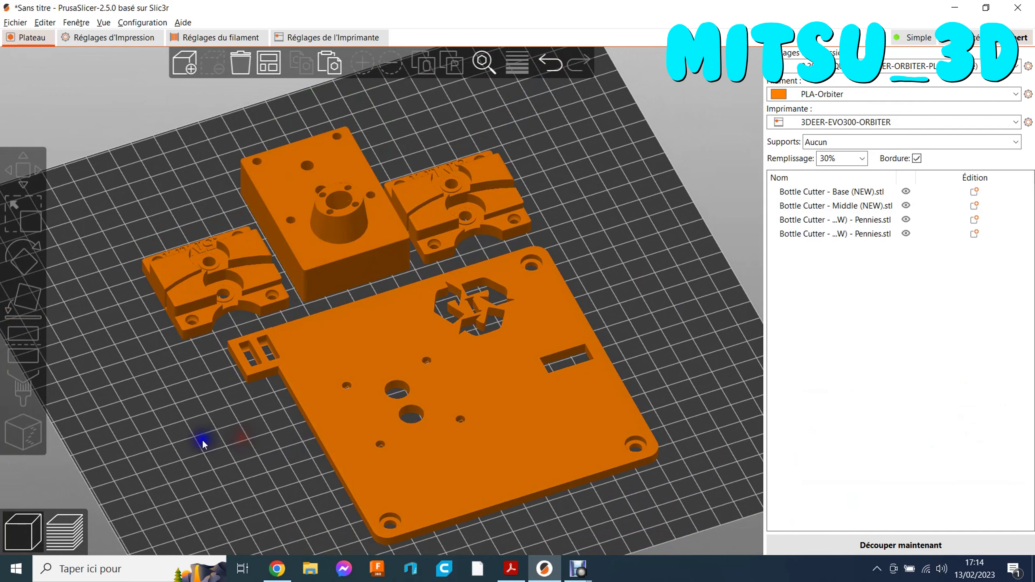
pyautogui.moveTo(255, 452); pyautogui.dragTo(275, 459, button='middle')
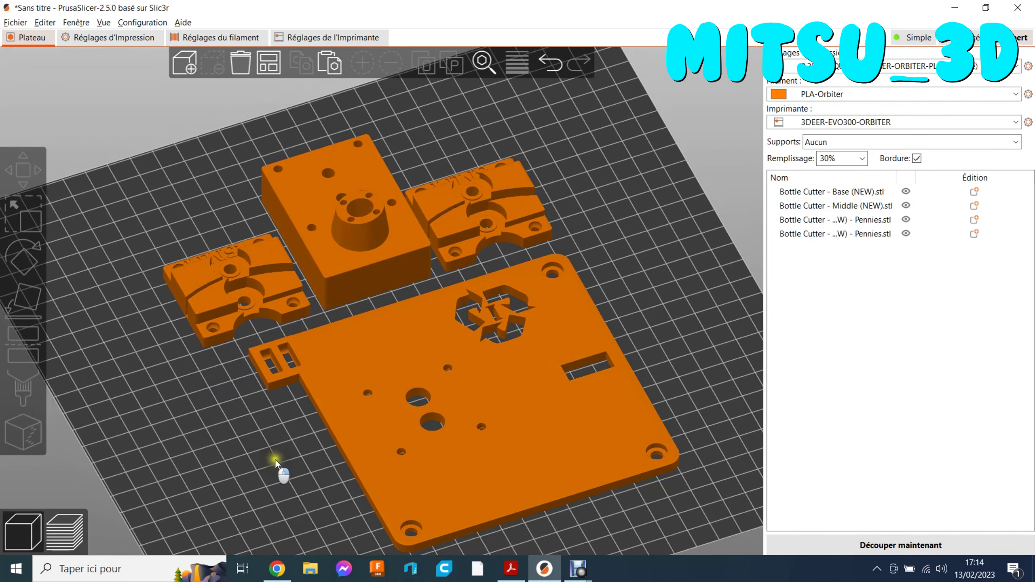
pyautogui.moveTo(275, 459); pyautogui.dragTo(321, 454)
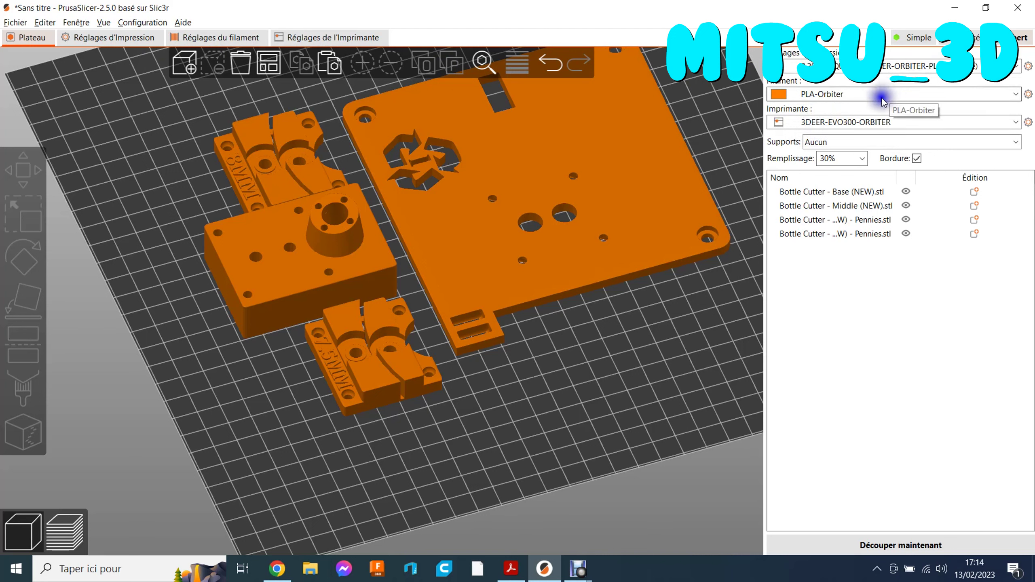
# - Examine the layer height and vertical wall options in the layers and perimeters section of the print settings
pyautogui.click(132, 41)
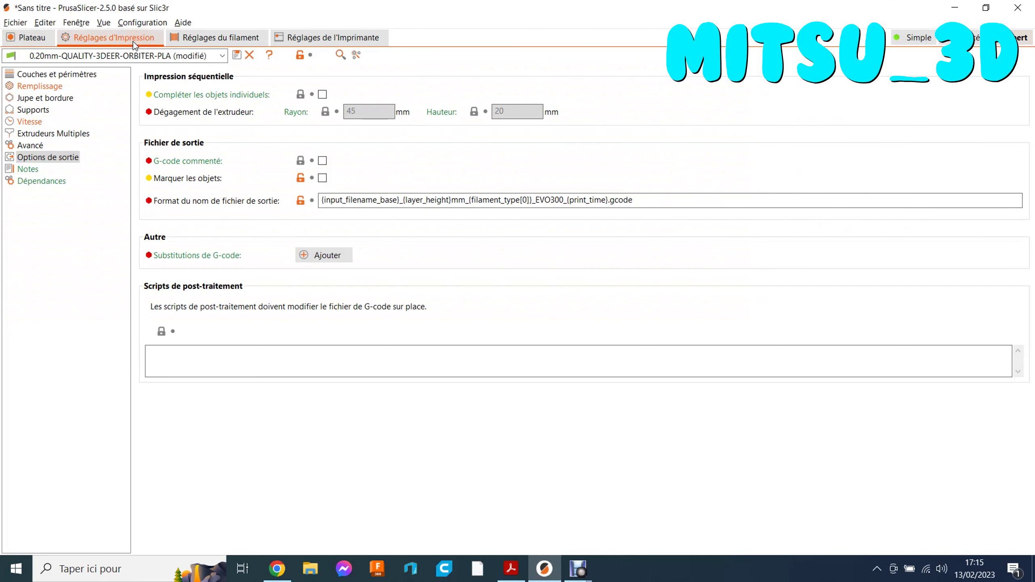
pyautogui.click(74, 77)
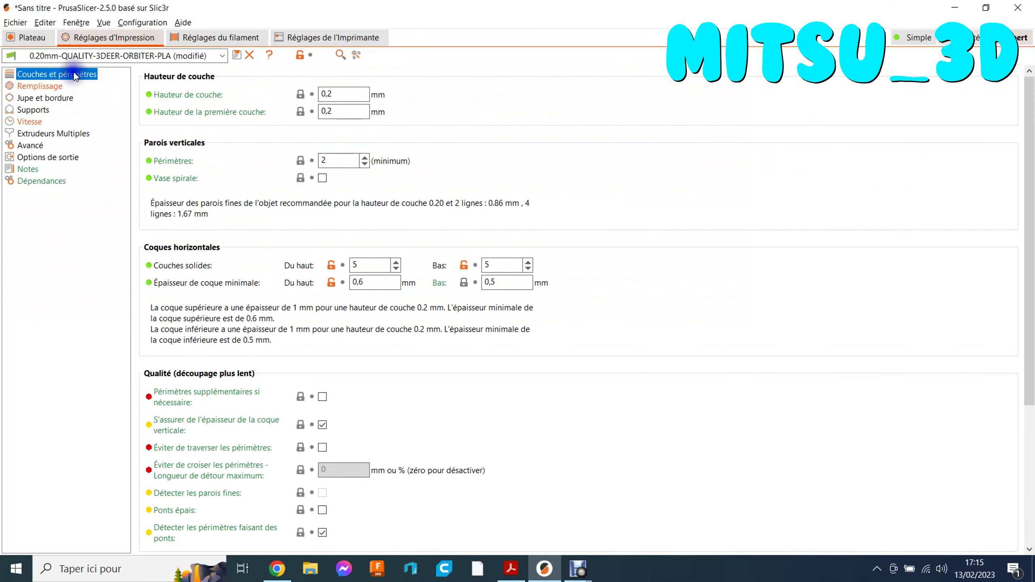
pyautogui.click(329, 94)
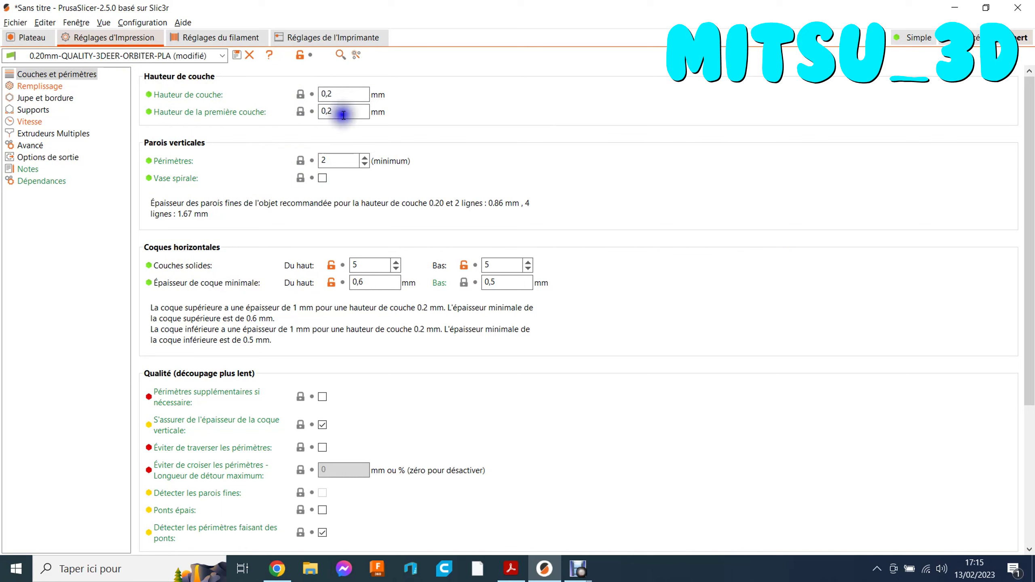
pyautogui.click(332, 95)
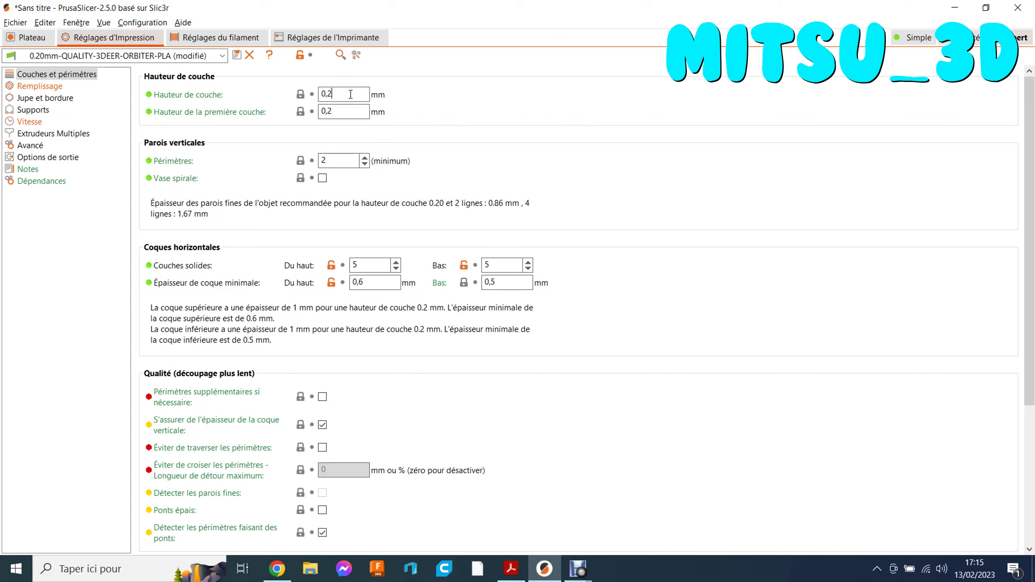
pyautogui.click(345, 116)
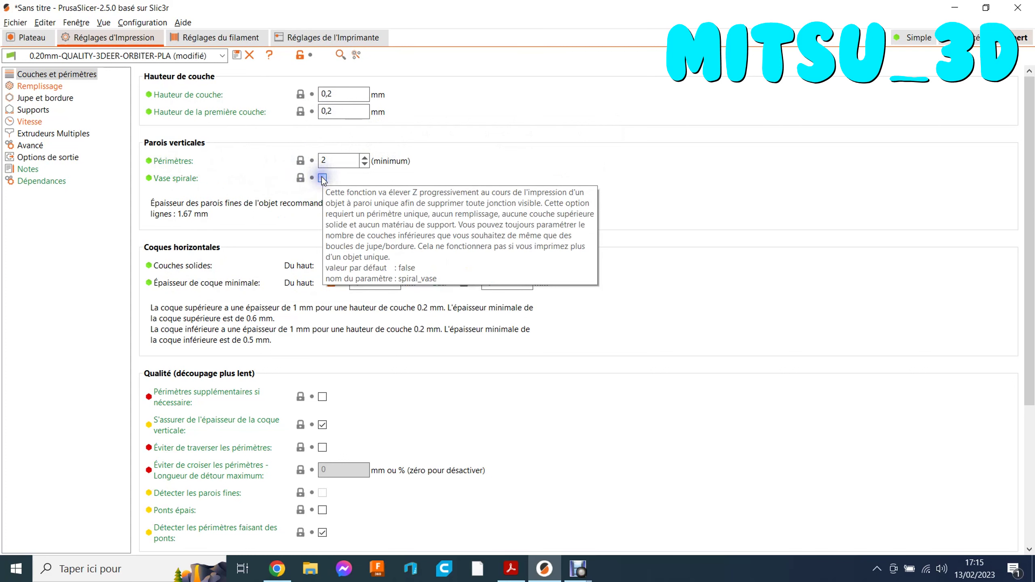
pyautogui.click(363, 187)
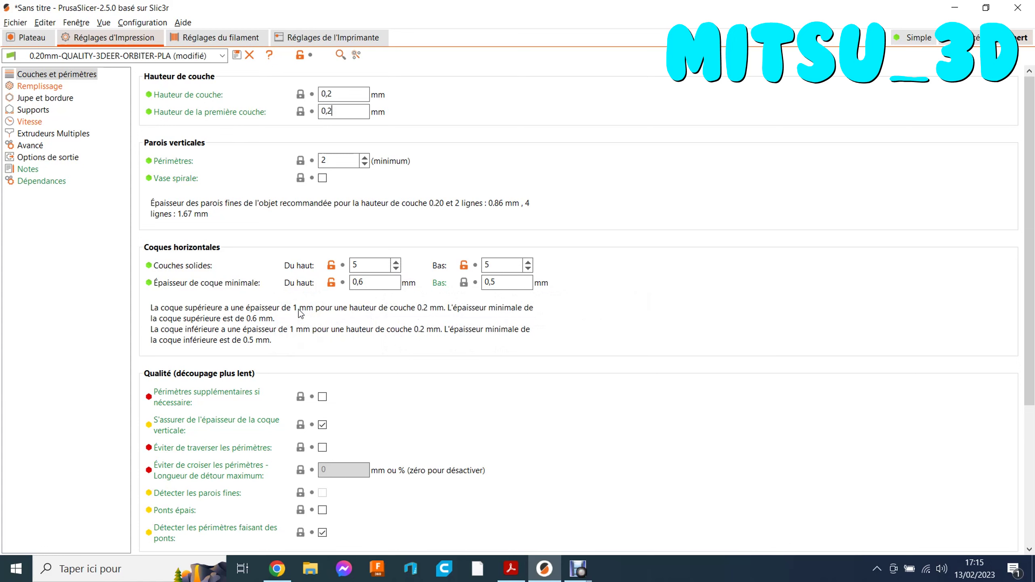
# - Try 7 top solid layers with a 0,12 mm layer height and restore both settings to their preset values
pyautogui.click(396, 262)
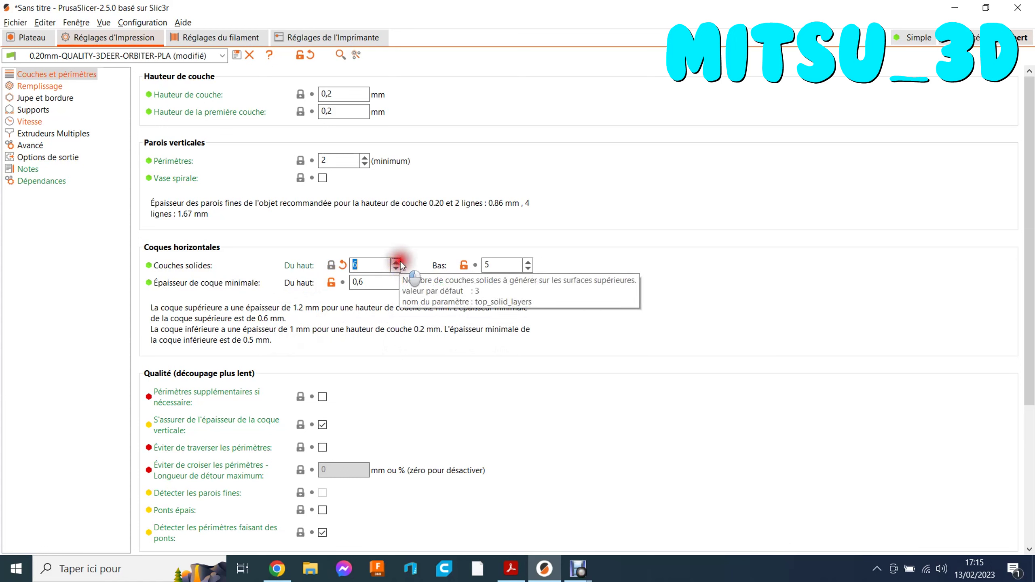
pyautogui.click(396, 263)
pyautogui.click(355, 95)
pyautogui.write('1')
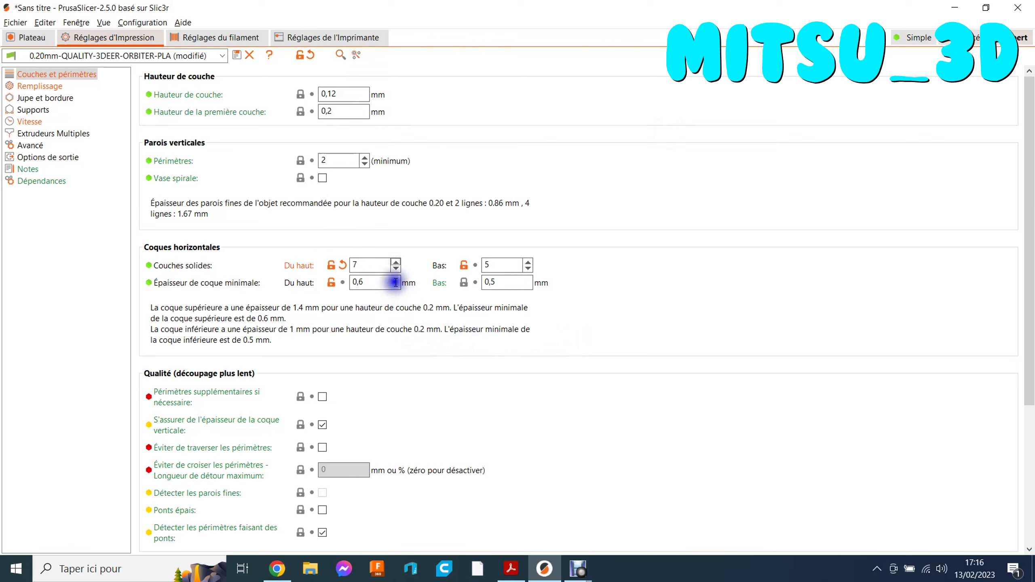
pyautogui.click(396, 269)
pyautogui.click(396, 262)
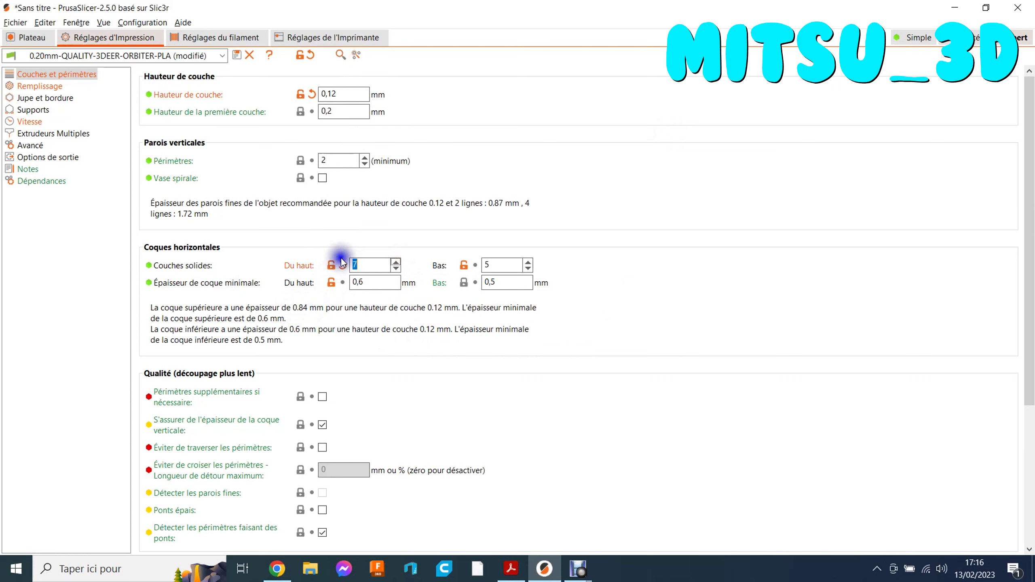
pyautogui.click(312, 94)
pyautogui.click(343, 265)
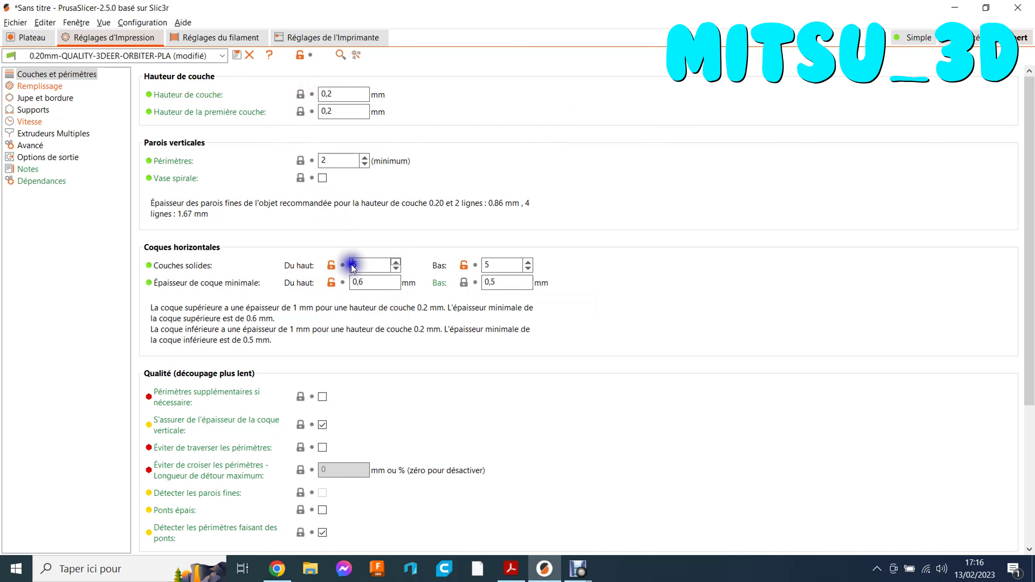
pyautogui.doubleClick(358, 266)
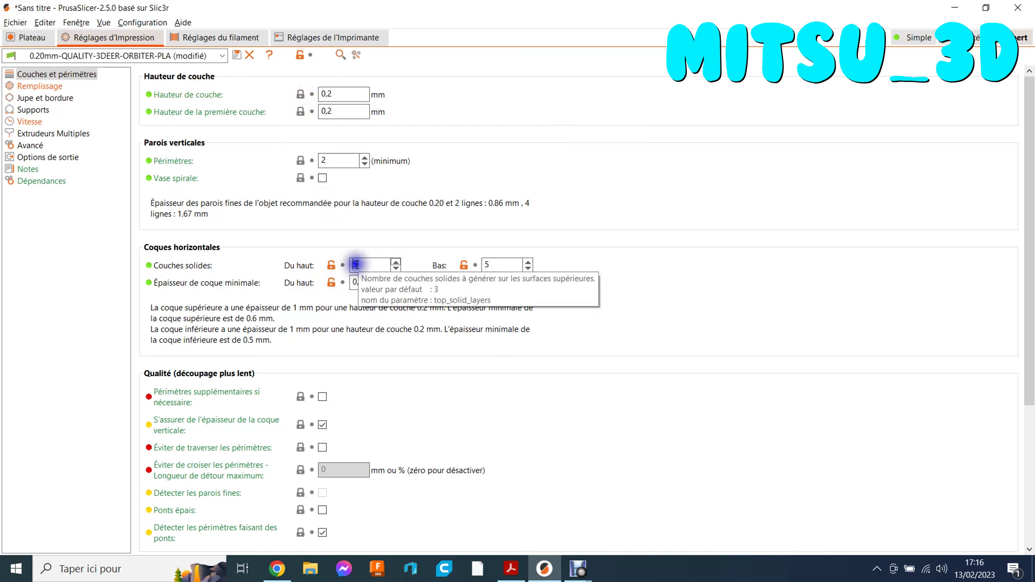
pyautogui.click(359, 316)
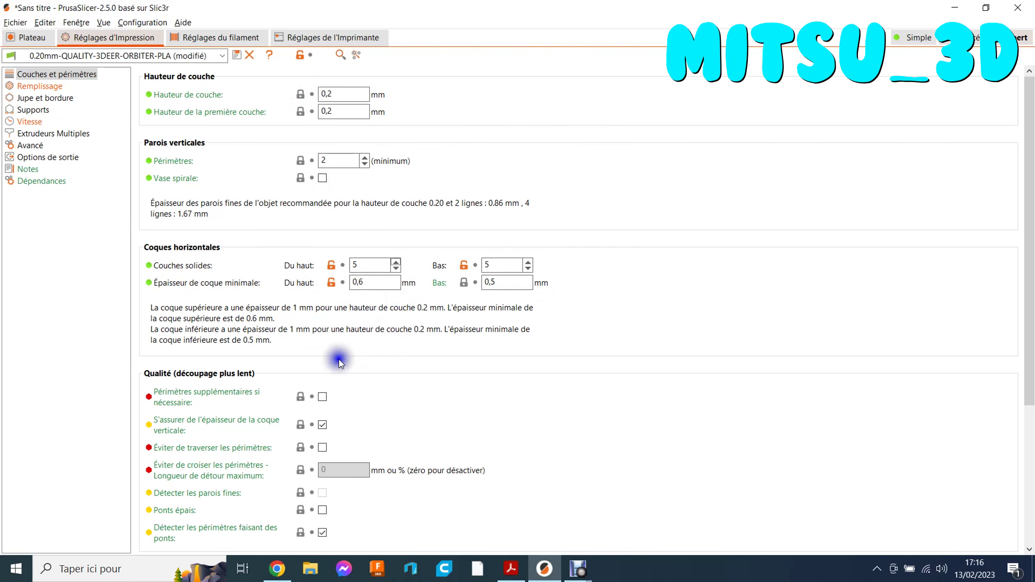
# - Review the remaining layer and perimeter options and choose Gyroïde as the pattern in the infill settings
pyautogui.moveTo(1030, 191); pyautogui.dragTo(1032, 329)
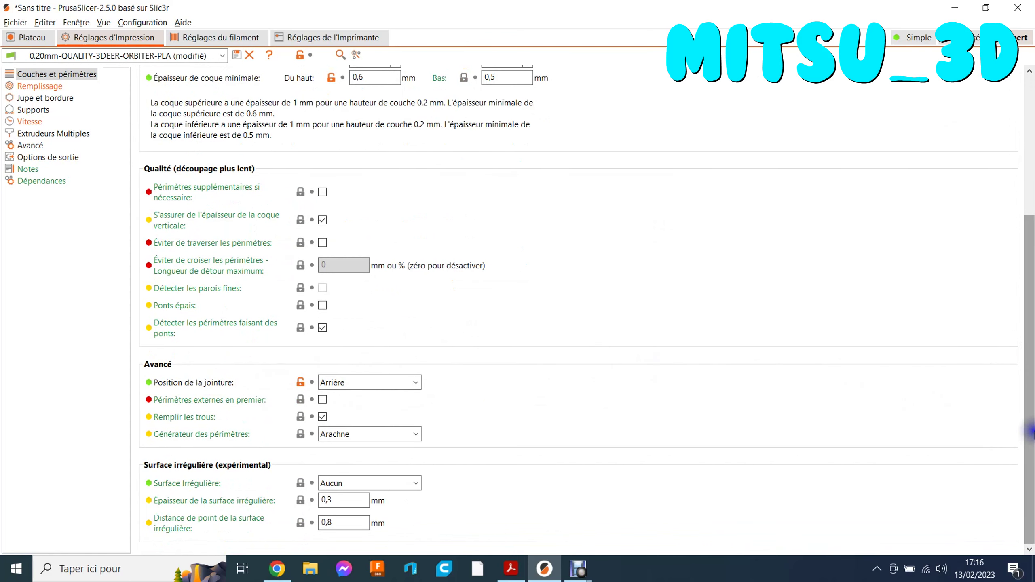
pyautogui.moveTo(1032, 441); pyautogui.dragTo(1031, 302)
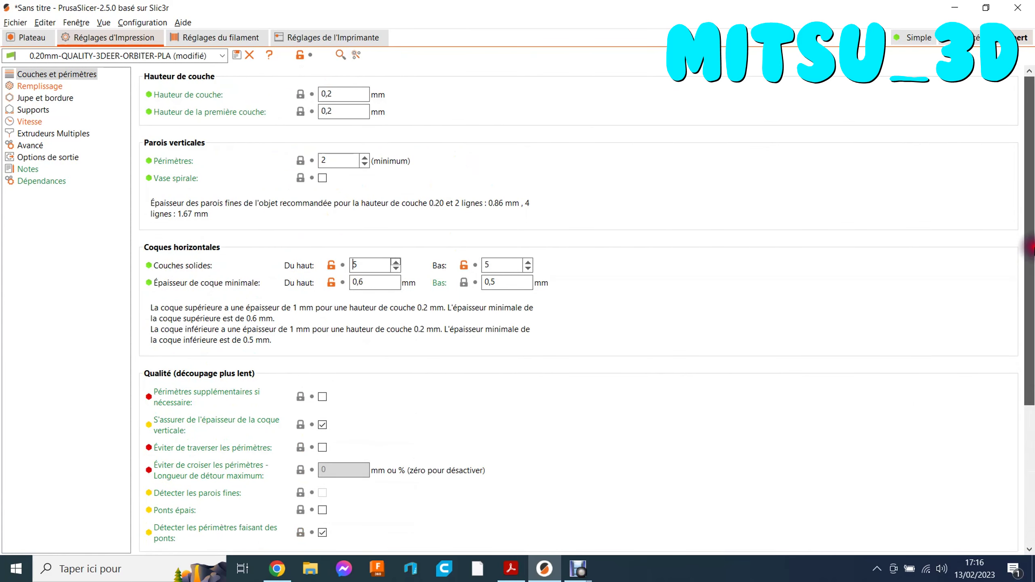
pyautogui.click(55, 86)
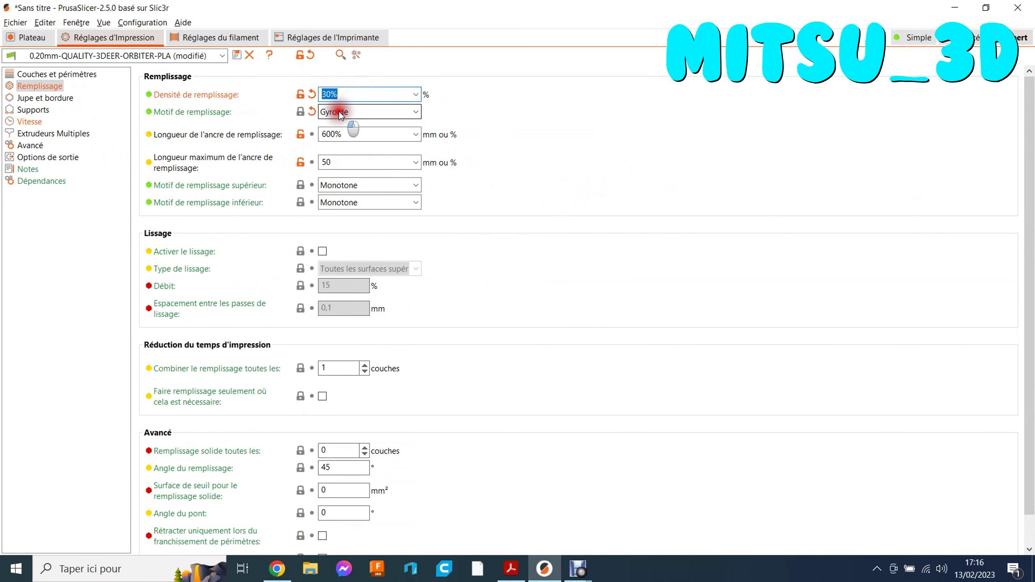
pyautogui.click(340, 112)
pyautogui.click(366, 245)
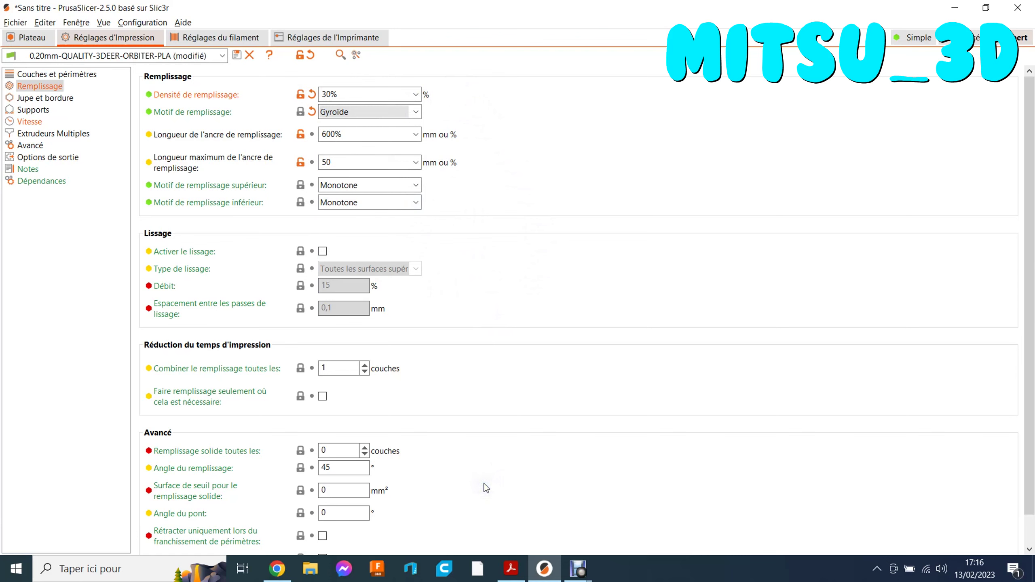
# - Examine the skirt loops and brim type options in the skirt and brim section of the print settings
pyautogui.click(52, 98)
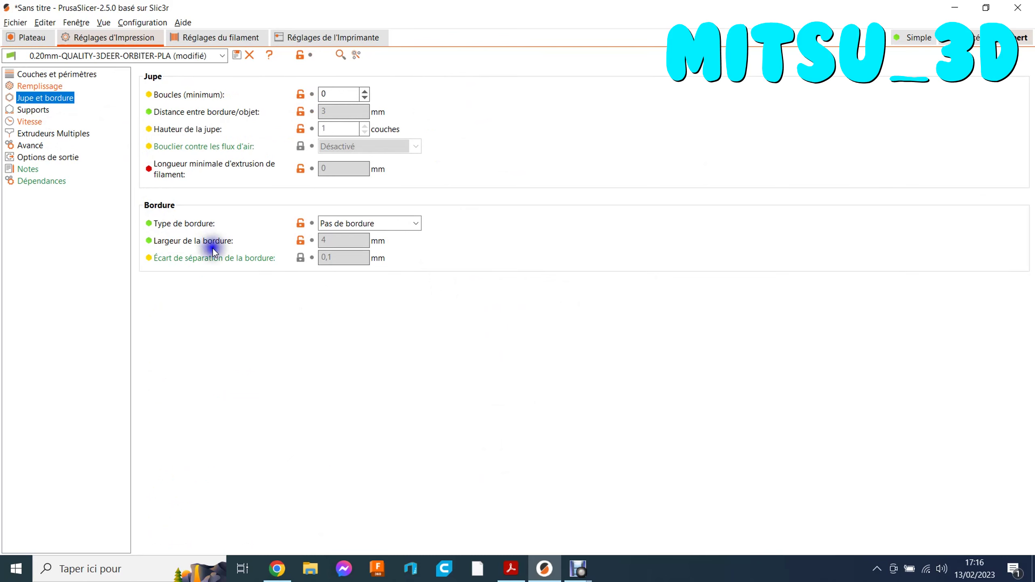
pyautogui.click(224, 224)
pyautogui.click(330, 255)
pyautogui.click(345, 307)
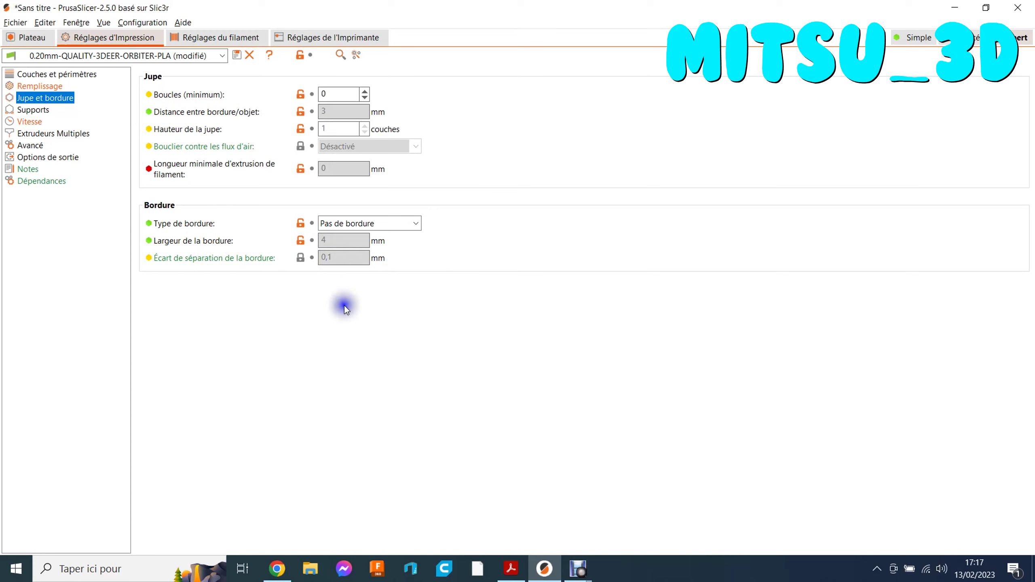
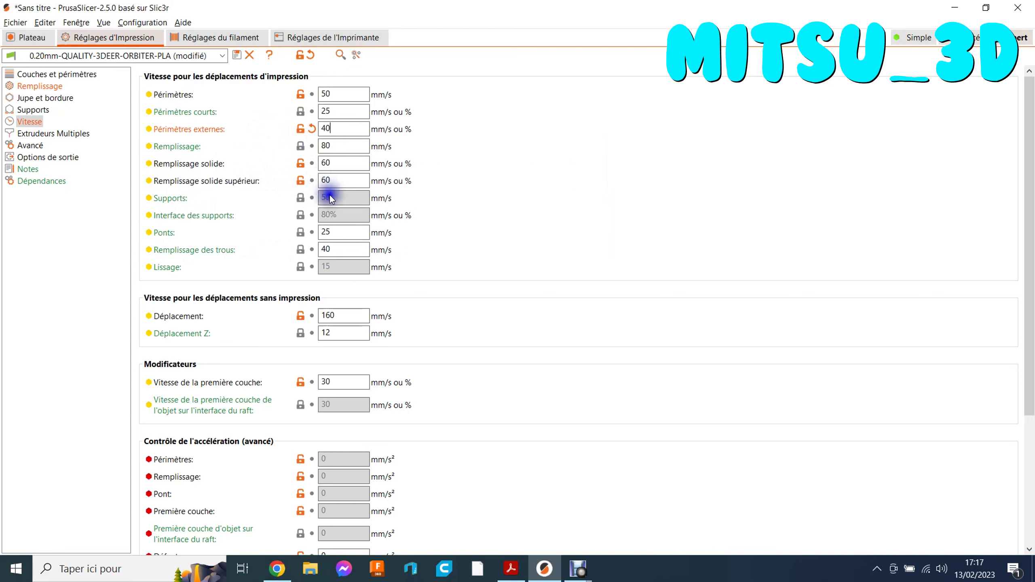
# - Examine the bridge, travel and first-layer speeds and the acceleration options in the print speed settings
pyautogui.click(341, 232)
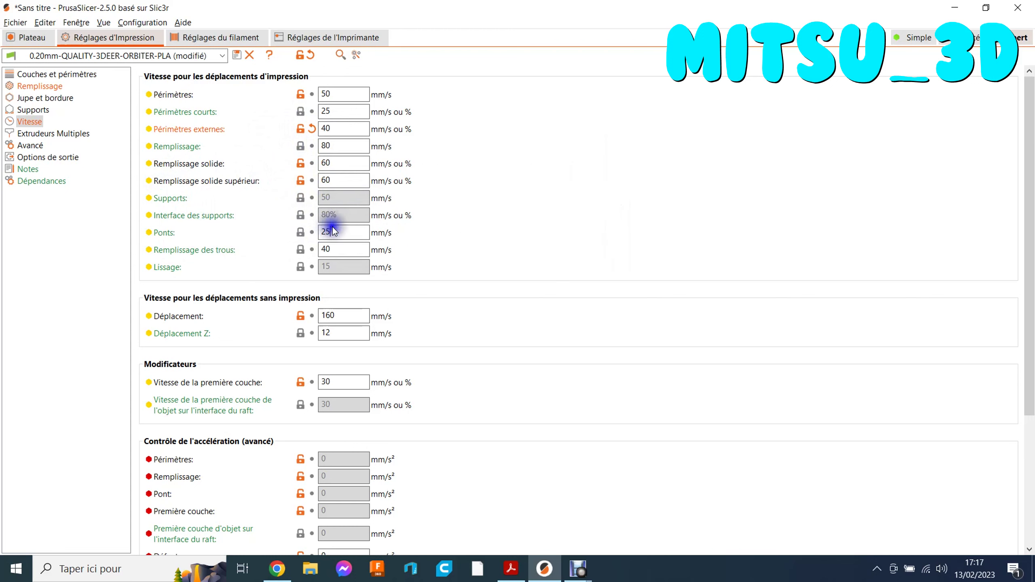
pyautogui.click(321, 233)
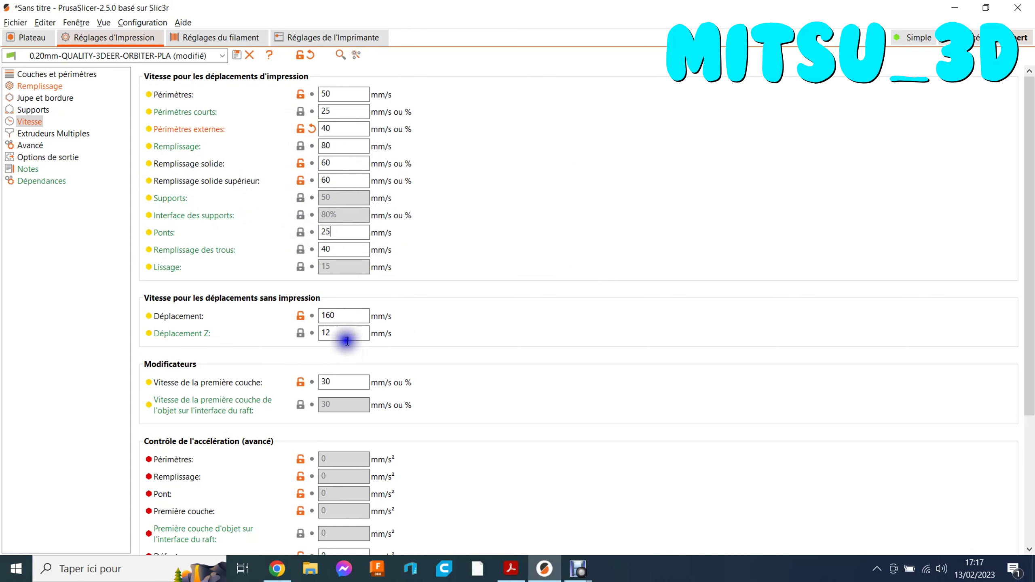
pyautogui.click(361, 315)
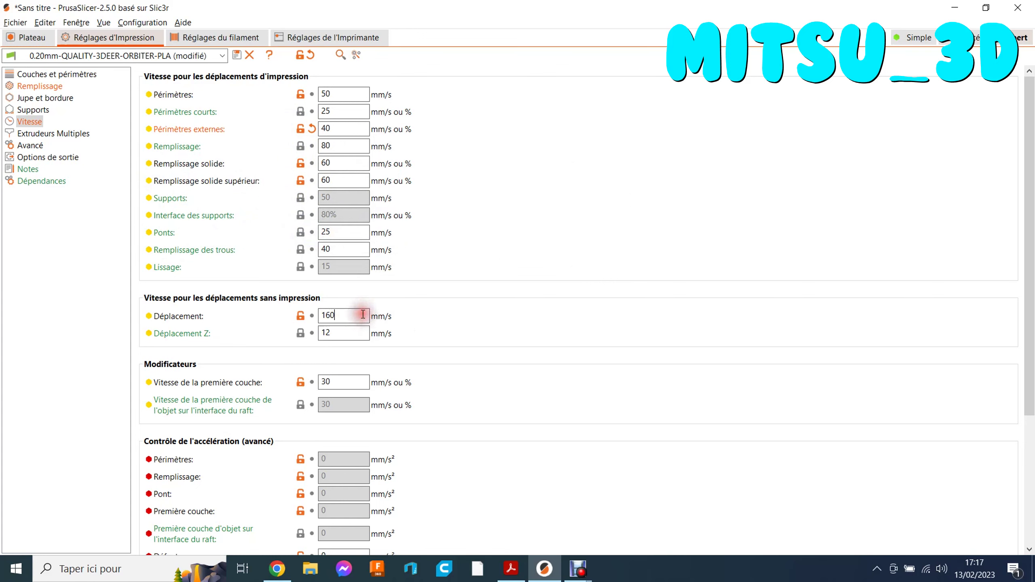
pyautogui.click(347, 332)
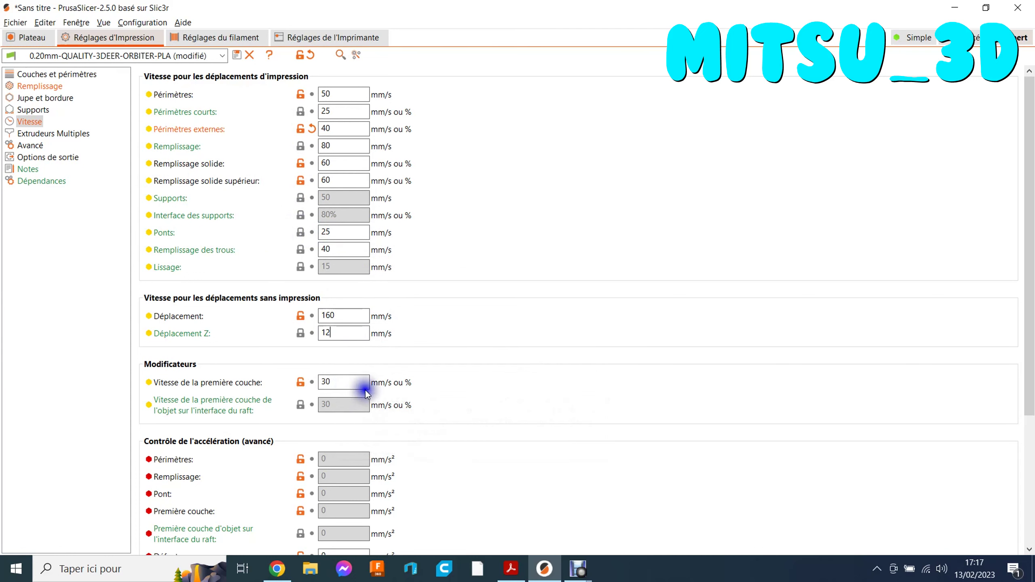
pyautogui.scroll(-5, 1029, 234)
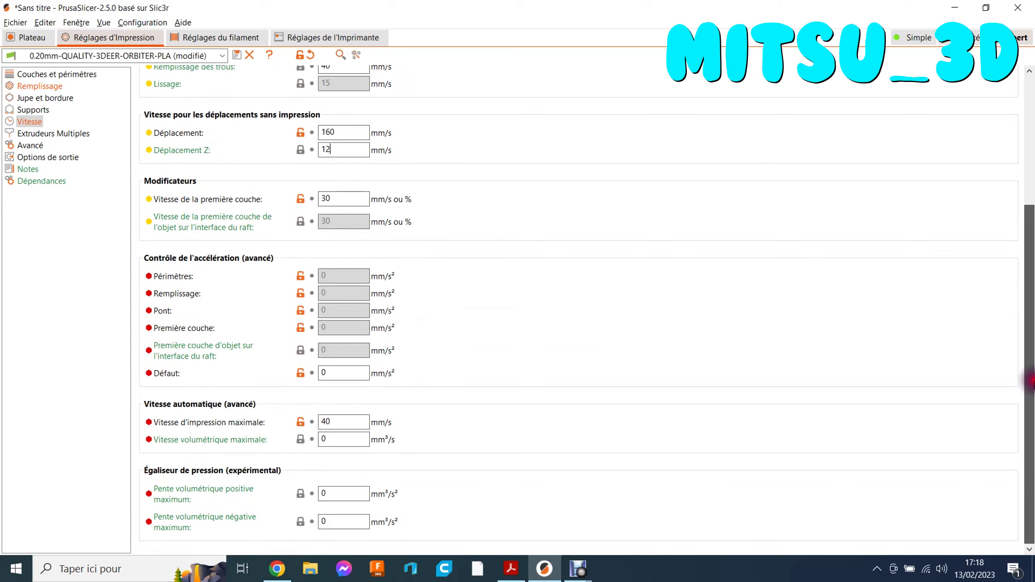
pyautogui.moveTo(1031, 390); pyautogui.dragTo(1011, 230)
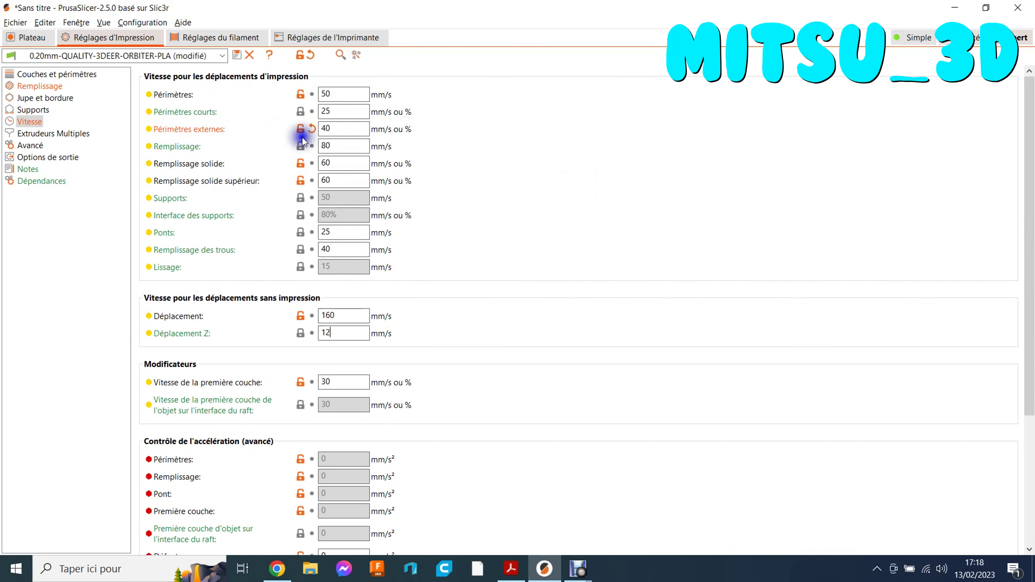
# - Examine the multiple extruder options and the advanced extrusion width, flow and slicing options of the print settings
pyautogui.click(44, 135)
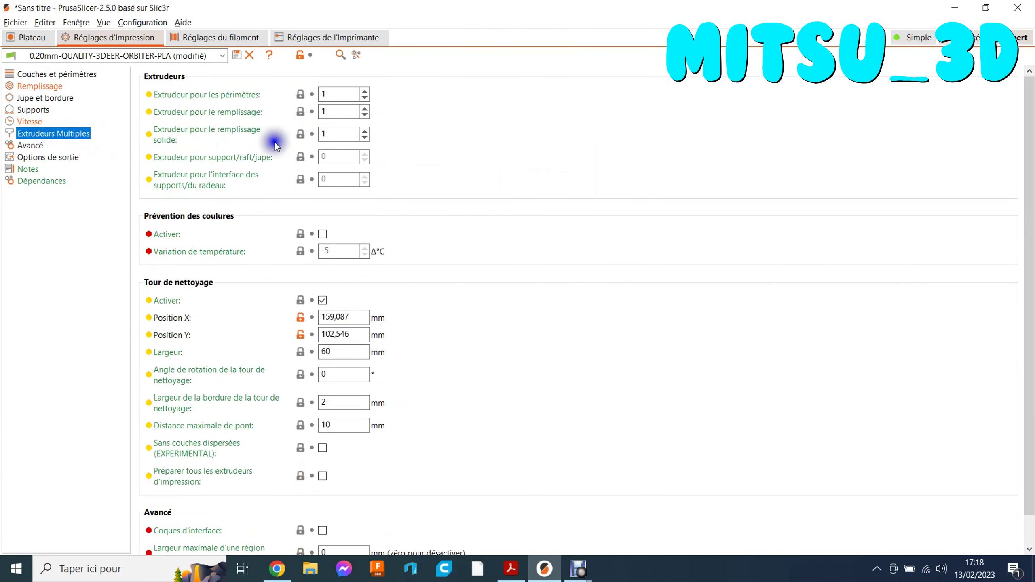
pyautogui.click(32, 146)
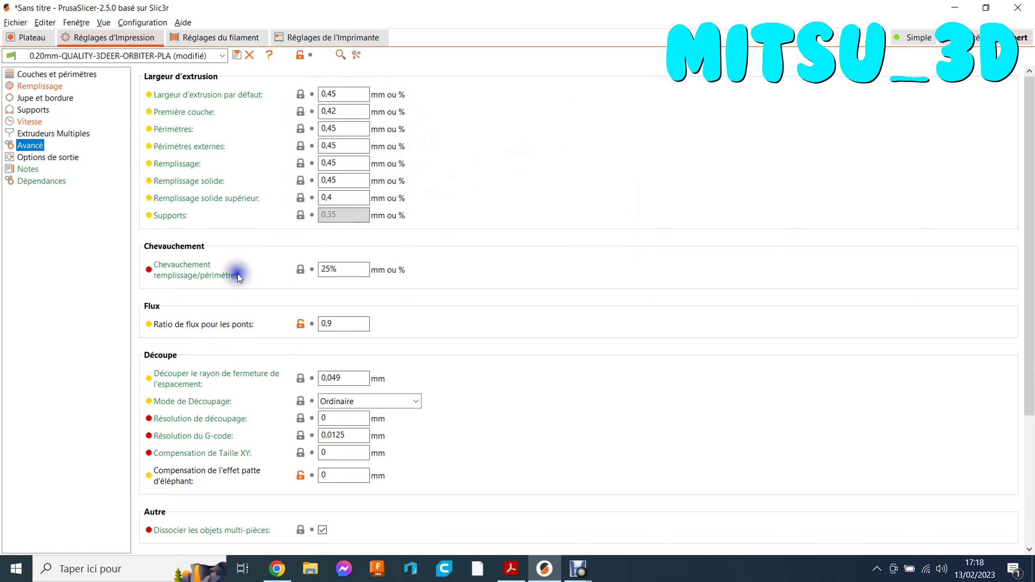
pyautogui.moveTo(1032, 191)
pyautogui.mouseDown()
pyautogui.moveTo(1029, 297)
pyautogui.moveTo(1023, 65)
pyautogui.mouseUp()
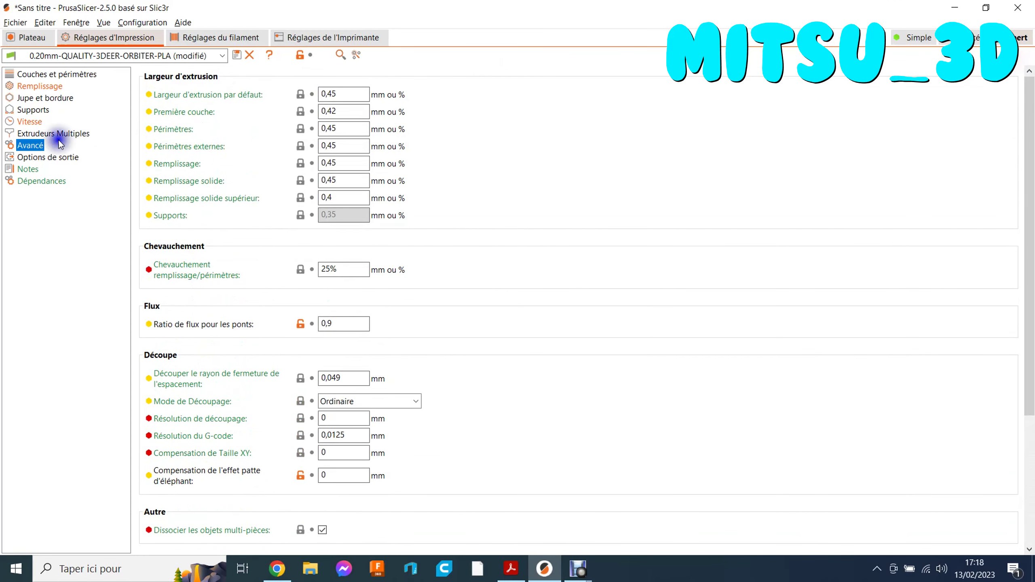
# - Review the PLA-Orbiter filament's colour, diameter, extrusion multiplier and temperature settings
pyautogui.click(215, 38)
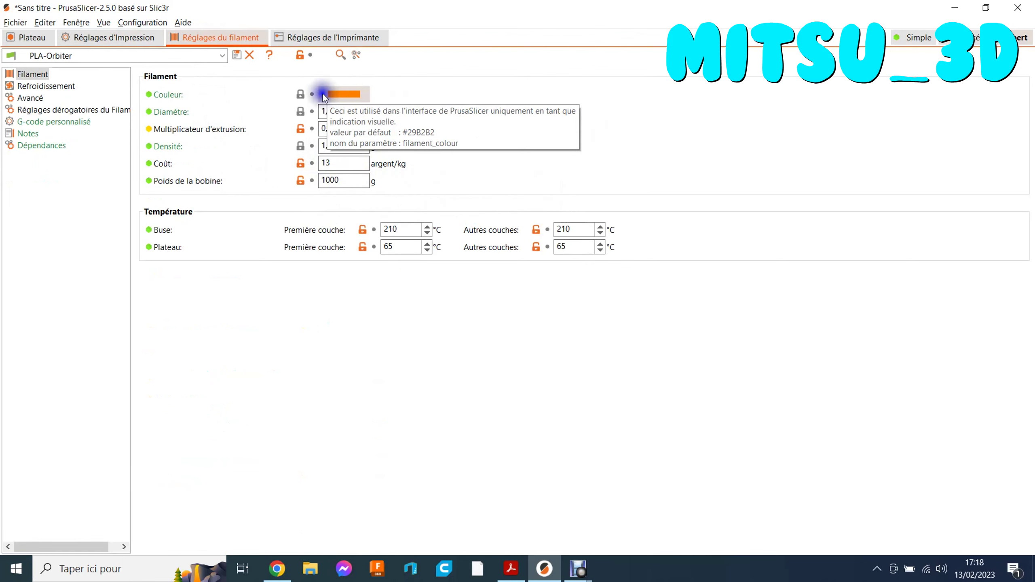
pyautogui.click(17, 39)
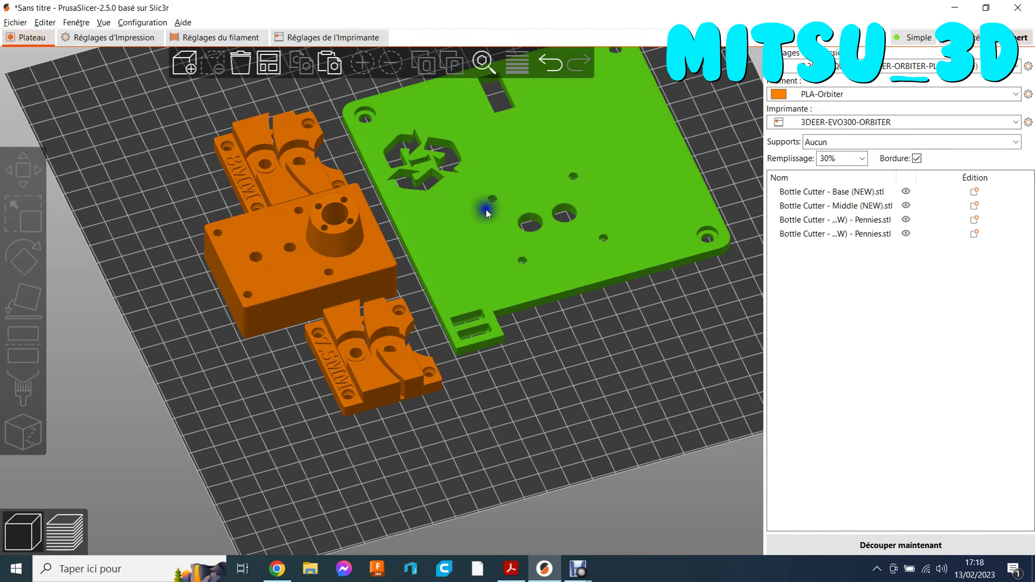
pyautogui.click(231, 36)
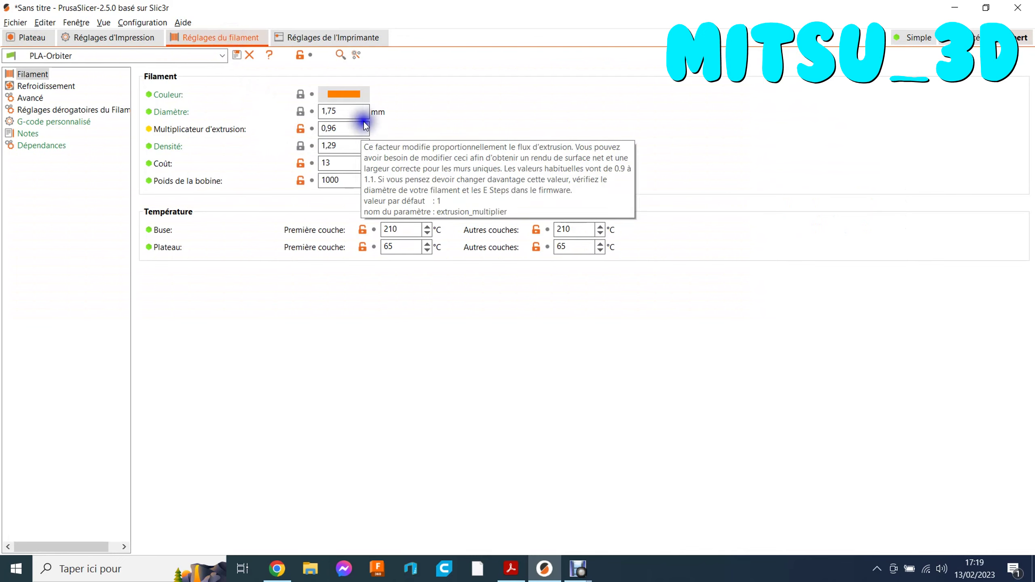
pyautogui.click(343, 111)
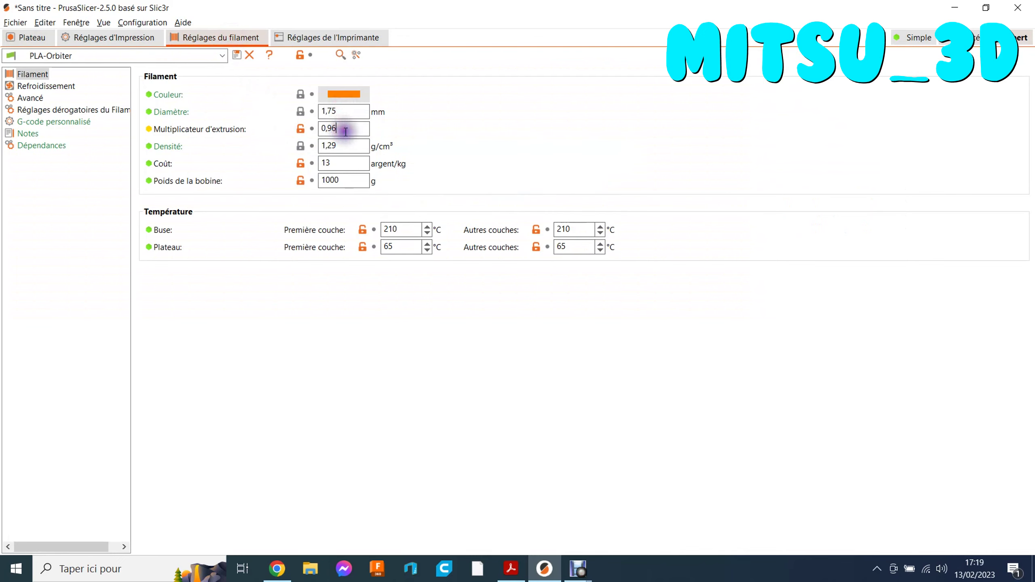
pyautogui.moveTo(345, 130); pyautogui.dragTo(320, 128)
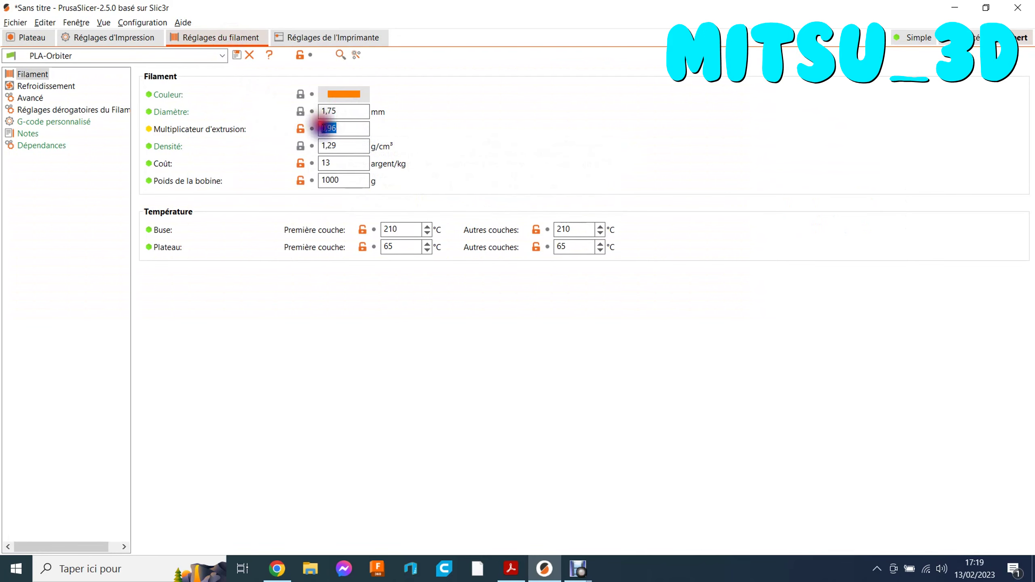
pyautogui.click(345, 128)
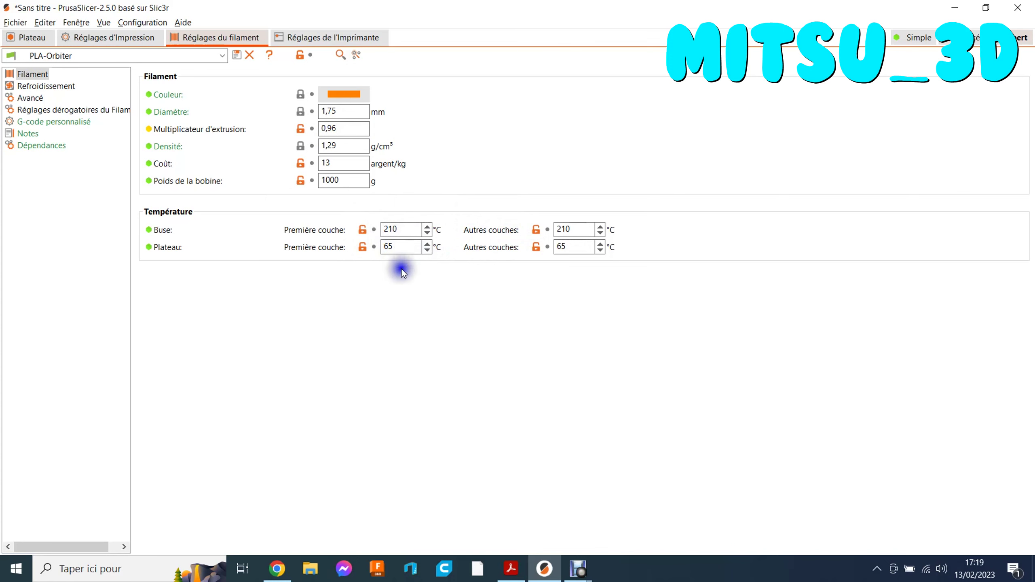
# - Review the filament's cooling fan settings and its advanced properties
pyautogui.click(48, 86)
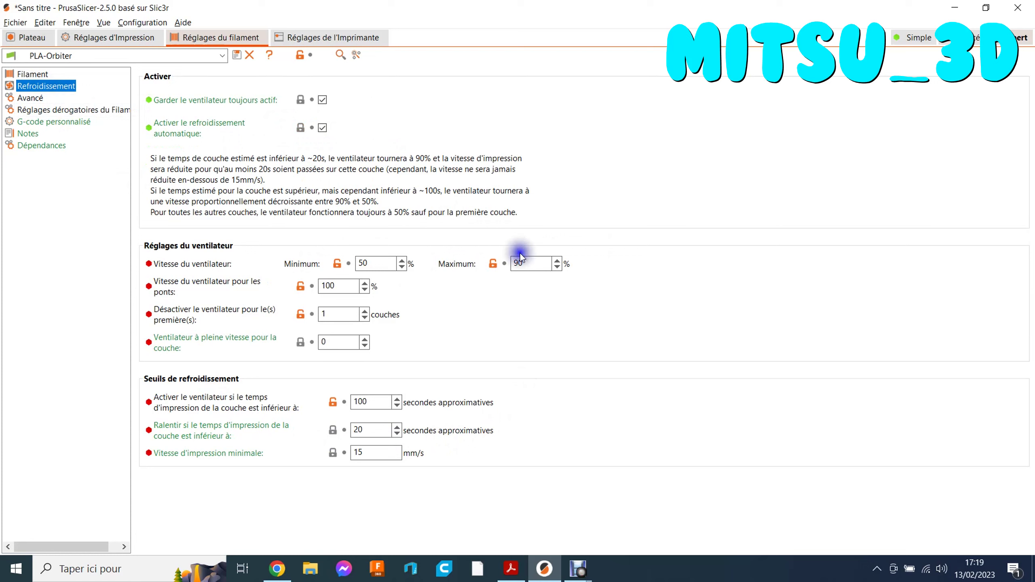
pyautogui.click(431, 262)
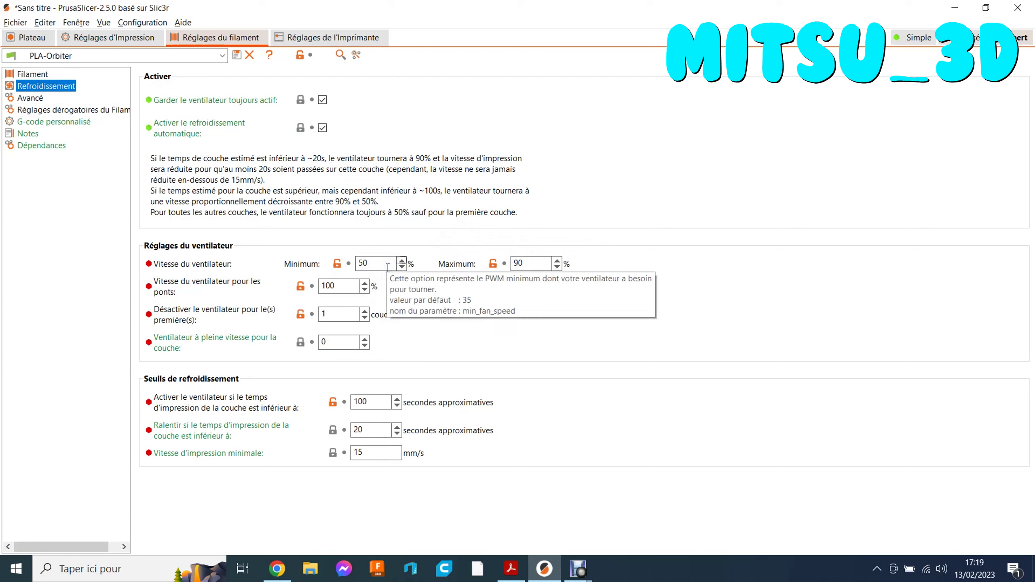
pyautogui.click(36, 99)
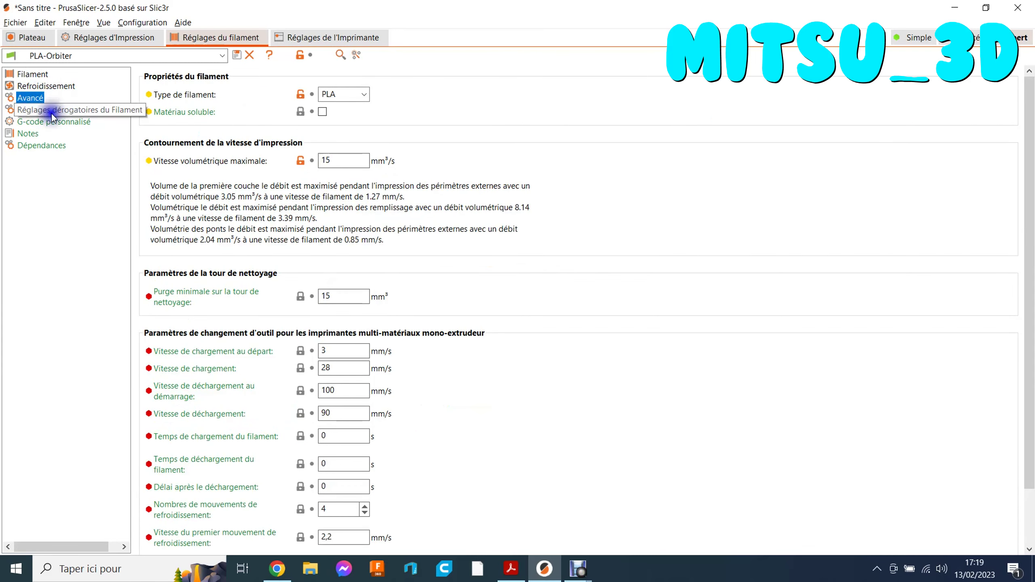
pyautogui.moveTo(1030, 192); pyautogui.dragTo(1026, 232)
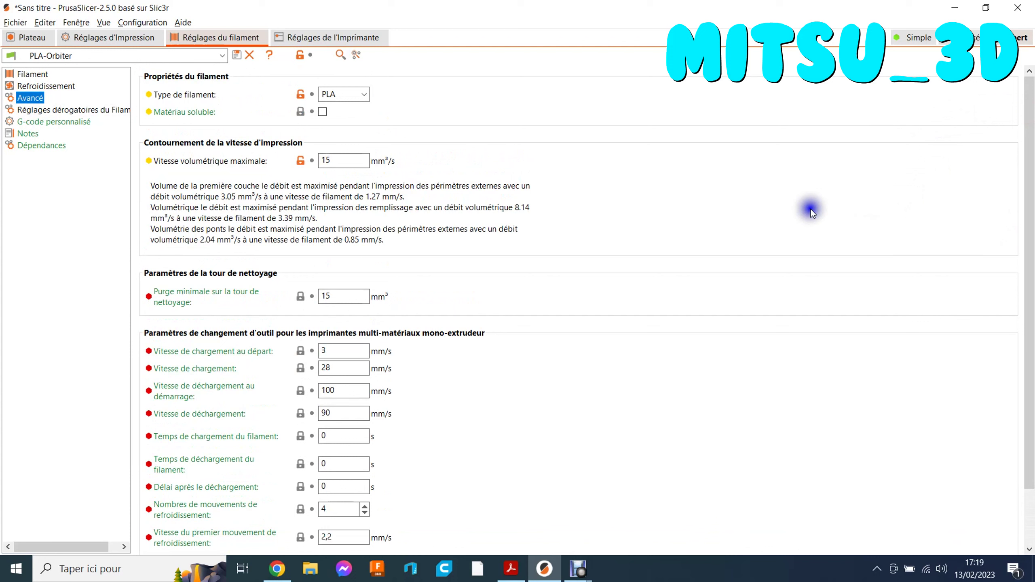
# - Review the filament's retraction overrides and custom G-code, and look at the printer's general settings
pyautogui.click(57, 109)
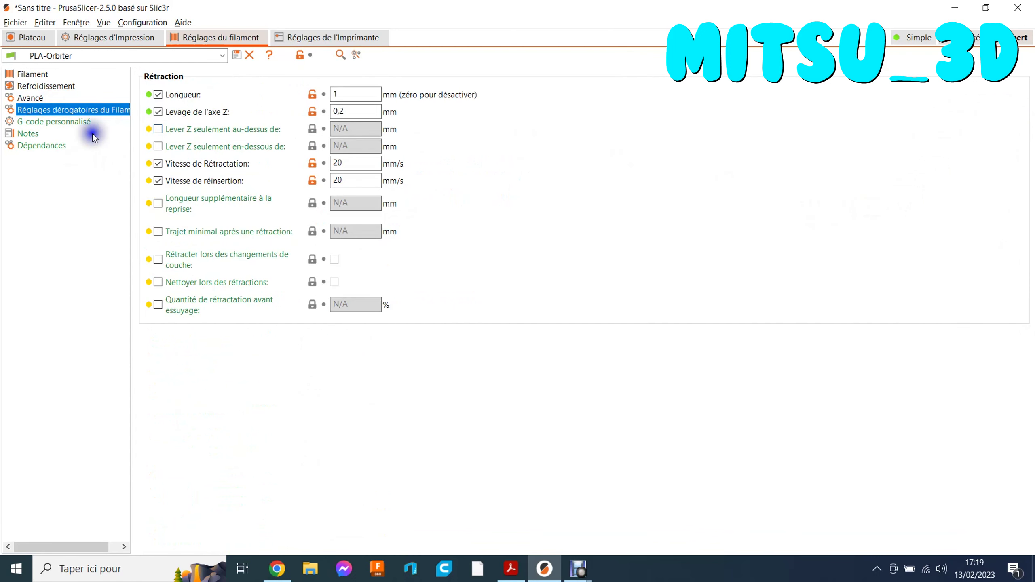
pyautogui.doubleClick(341, 94)
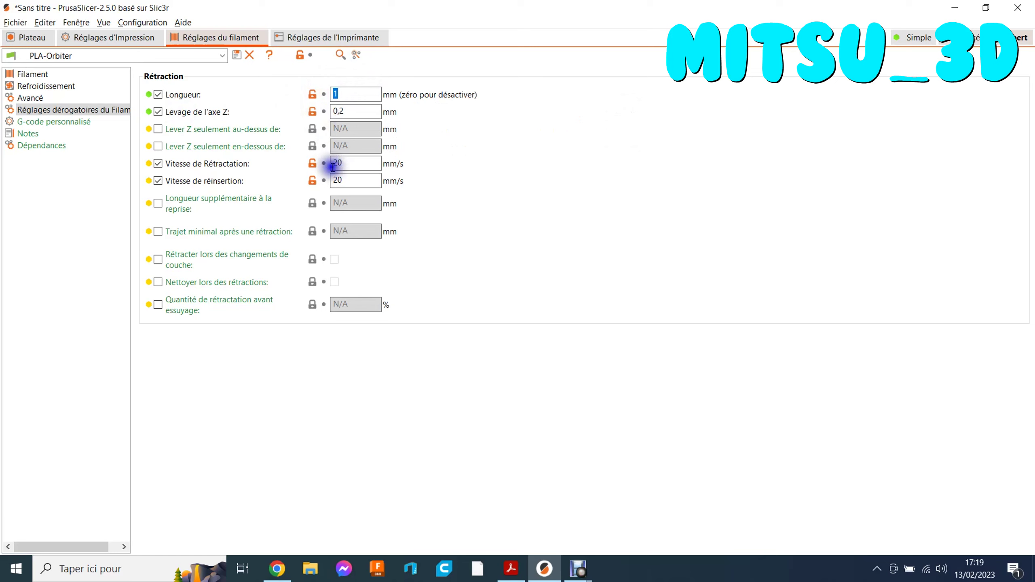
pyautogui.click(52, 211)
pyautogui.click(70, 122)
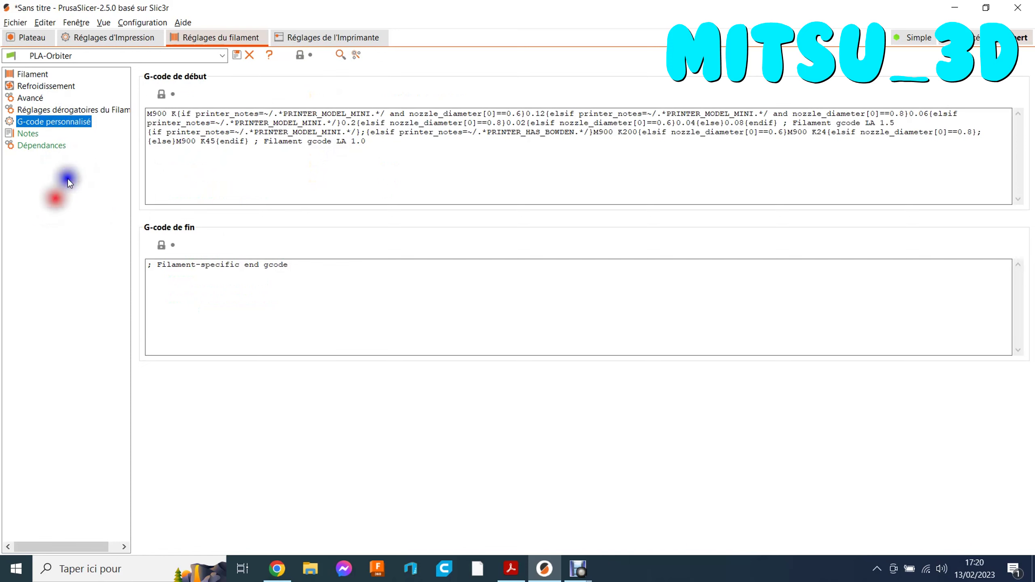
pyautogui.click(324, 35)
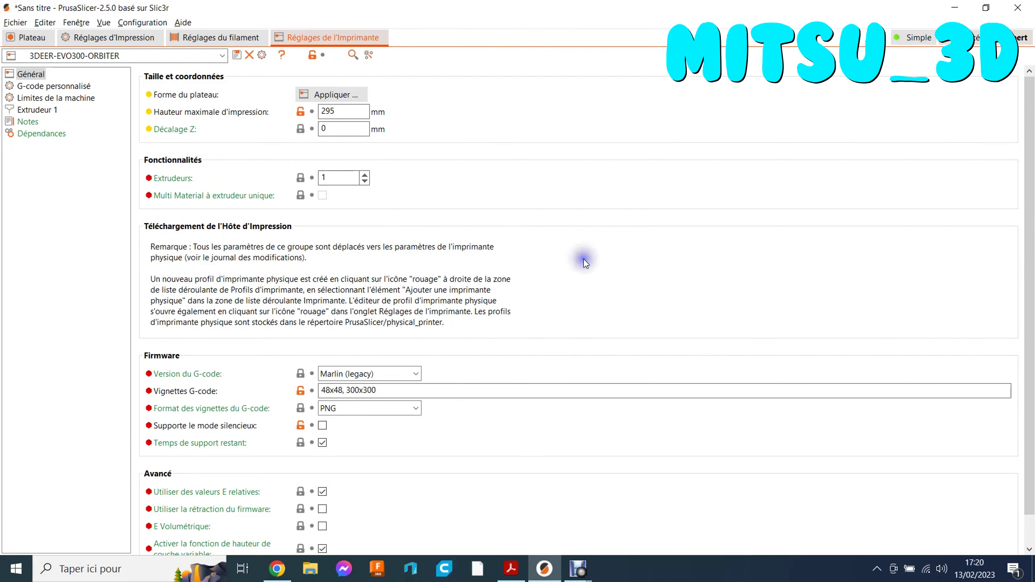
# - Return to the build plate and slice the four bottle cutter parts
pyautogui.click(31, 40)
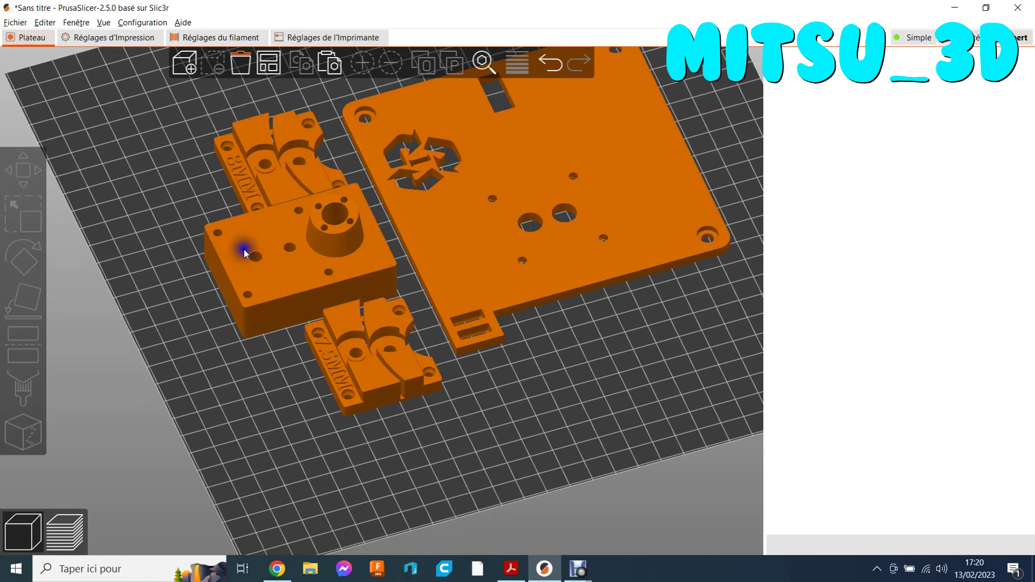
pyautogui.moveTo(615, 385)
pyautogui.mouseDown(button='right')
pyautogui.moveTo(613, 407)
pyautogui.moveTo(564, 439)
pyautogui.mouseUp(button='right')
pyautogui.click(953, 549)
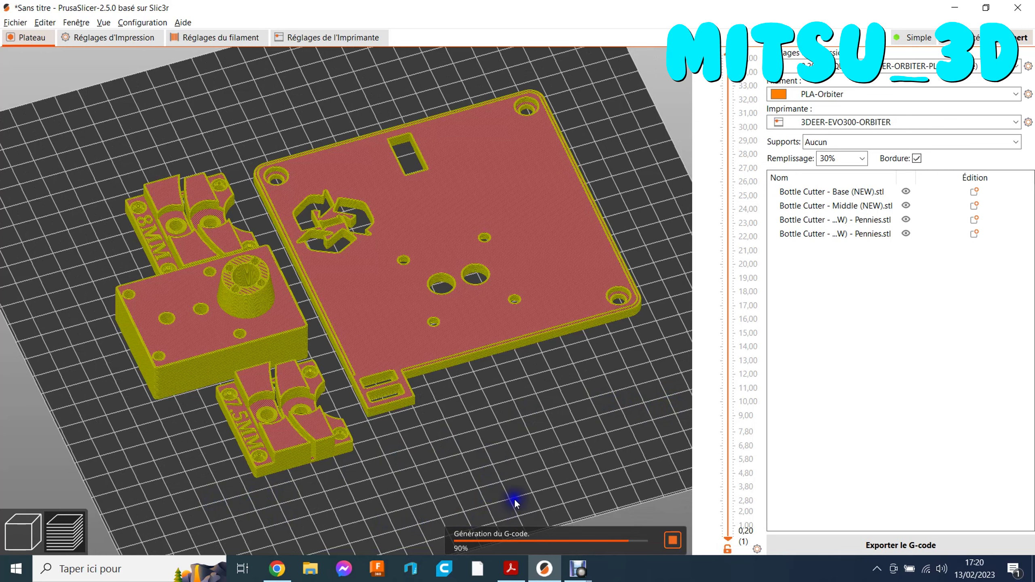
# - Inspect the sliced parts, compare them with the solid model view, and run through the layers from top down and back up
pyautogui.moveTo(532, 479)
pyautogui.mouseDown(button='middle')
pyautogui.moveTo(521, 468)
pyautogui.moveTo(531, 489)
pyautogui.mouseUp(button='middle')
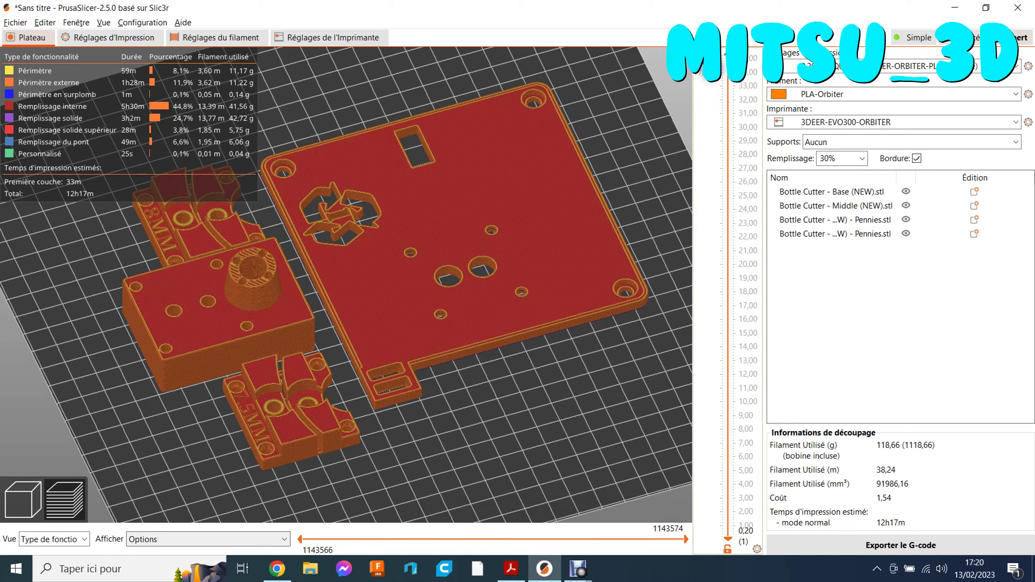
pyautogui.moveTo(647, 310); pyautogui.dragTo(553, 414)
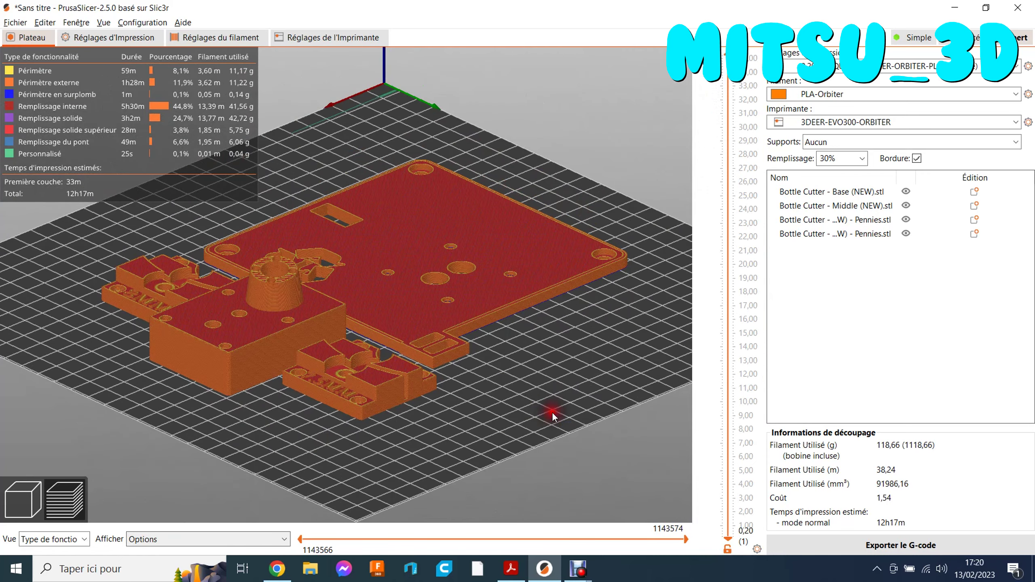
pyautogui.click(29, 492)
pyautogui.click(418, 303)
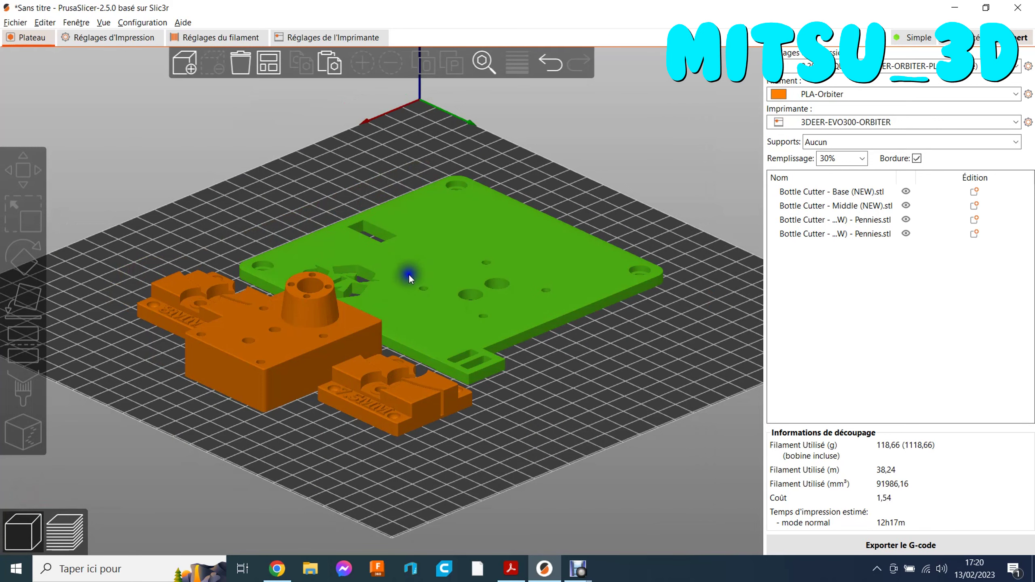
pyautogui.click(64, 531)
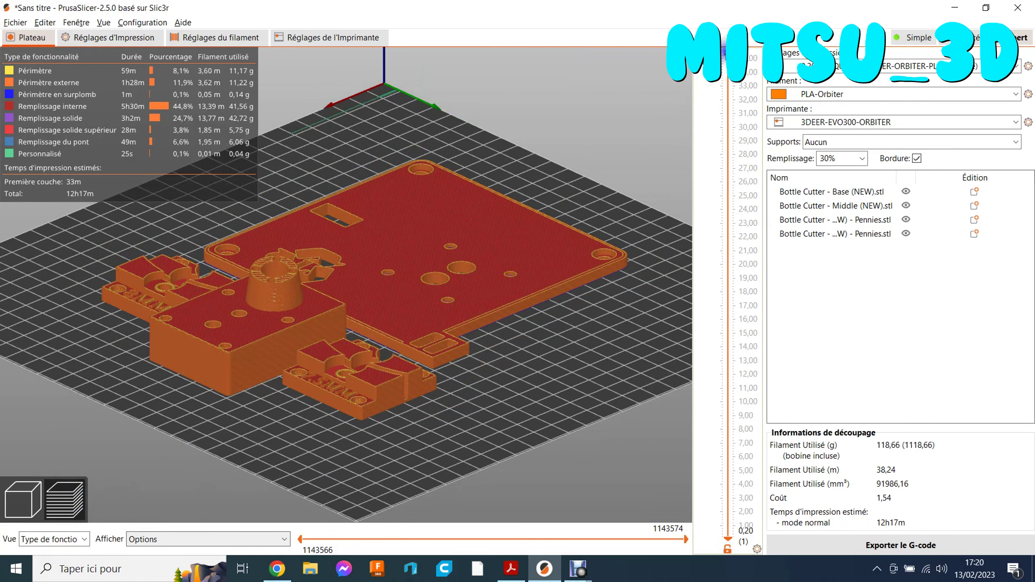
pyautogui.moveTo(721, 88); pyautogui.dragTo(698, 310)
pyautogui.moveTo(705, 382); pyautogui.dragTo(670, 65)
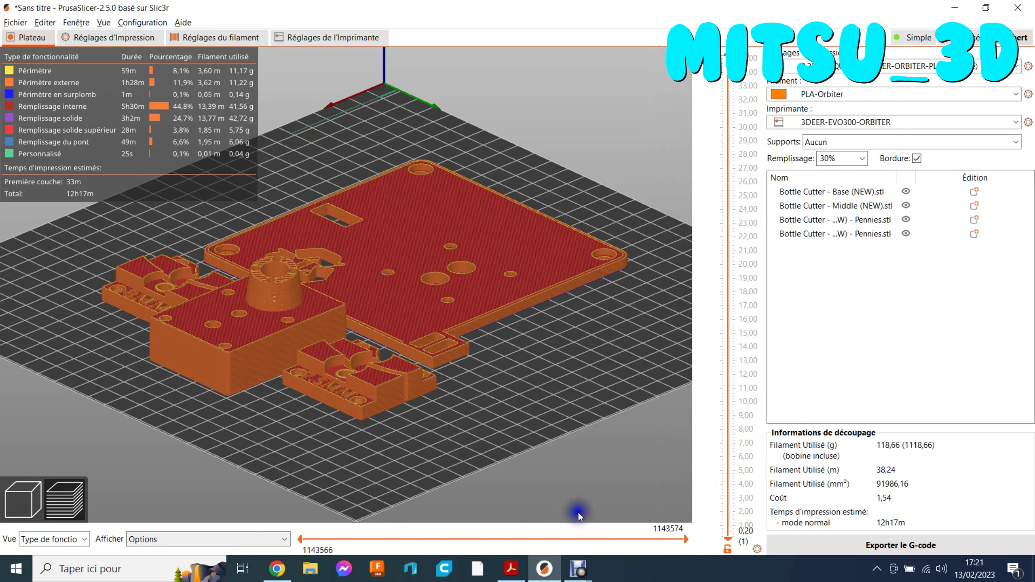
pyautogui.moveTo(578, 569)
pyautogui.click(532, 433)
pyautogui.click(546, 429)
pyautogui.click(574, 421)
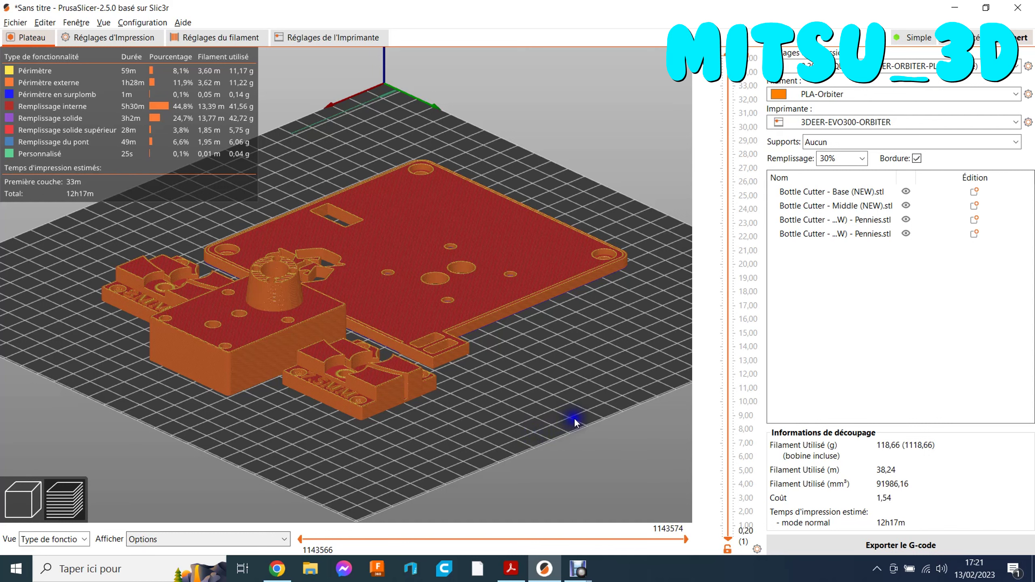
pyautogui.click(573, 444)
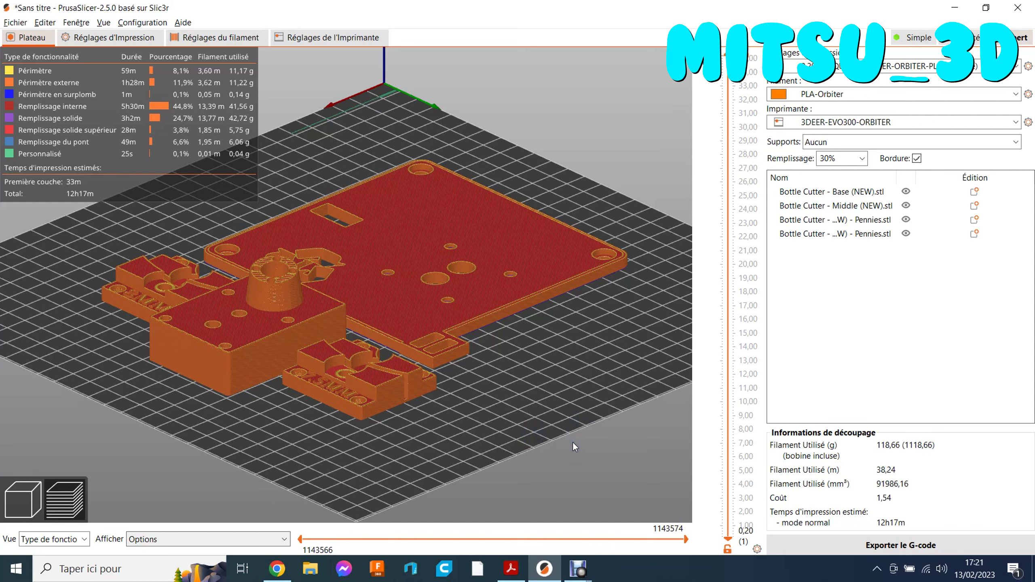